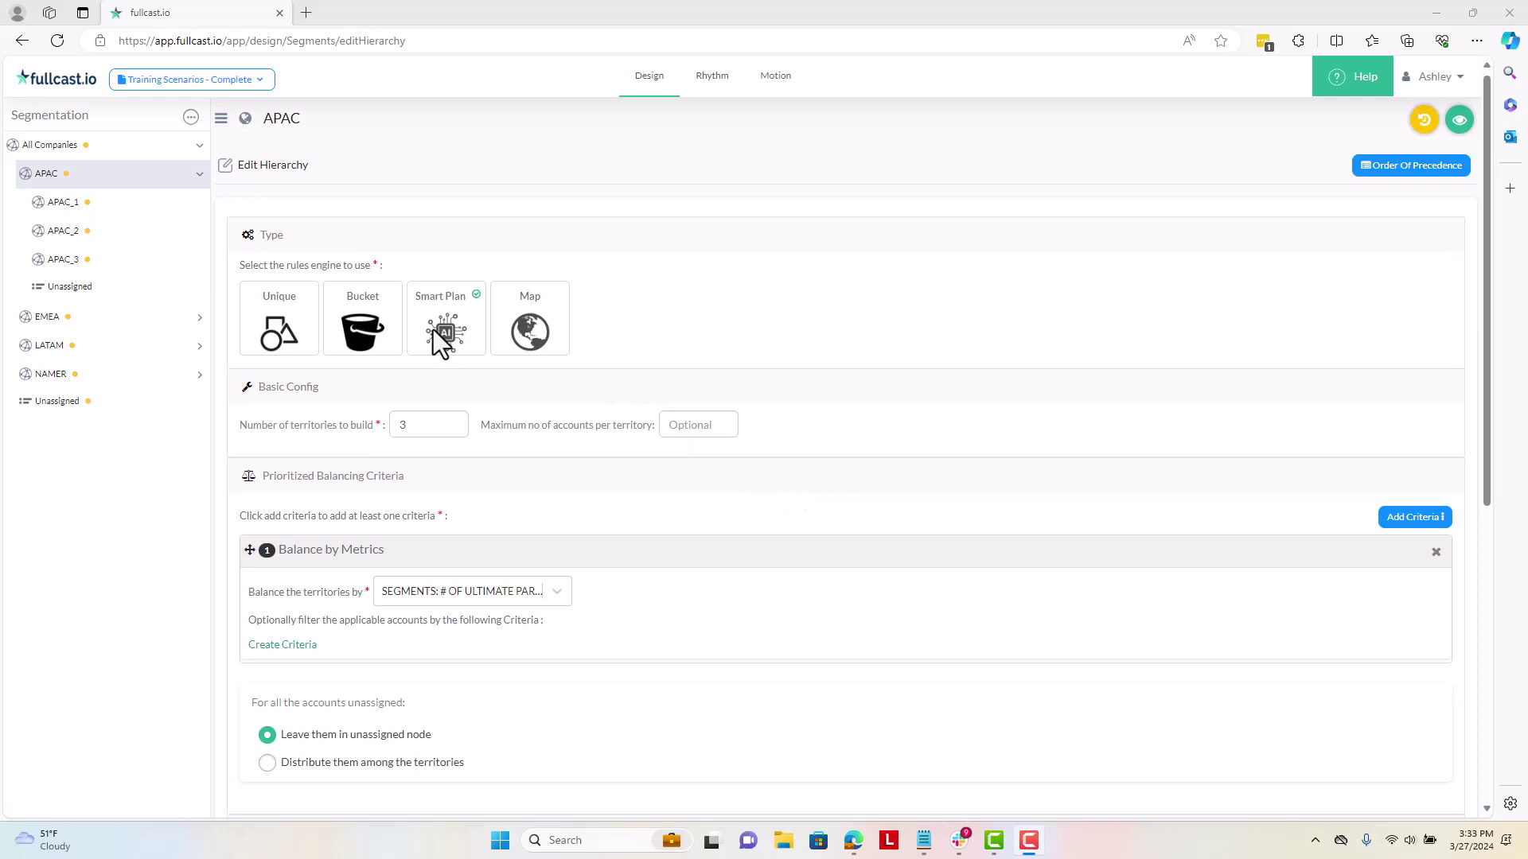
- Examine APAC's Smart Plan settings, from the territory count and balancing criteria to the treatment of named accounts and account families
scroll(434, 329, down, 2)
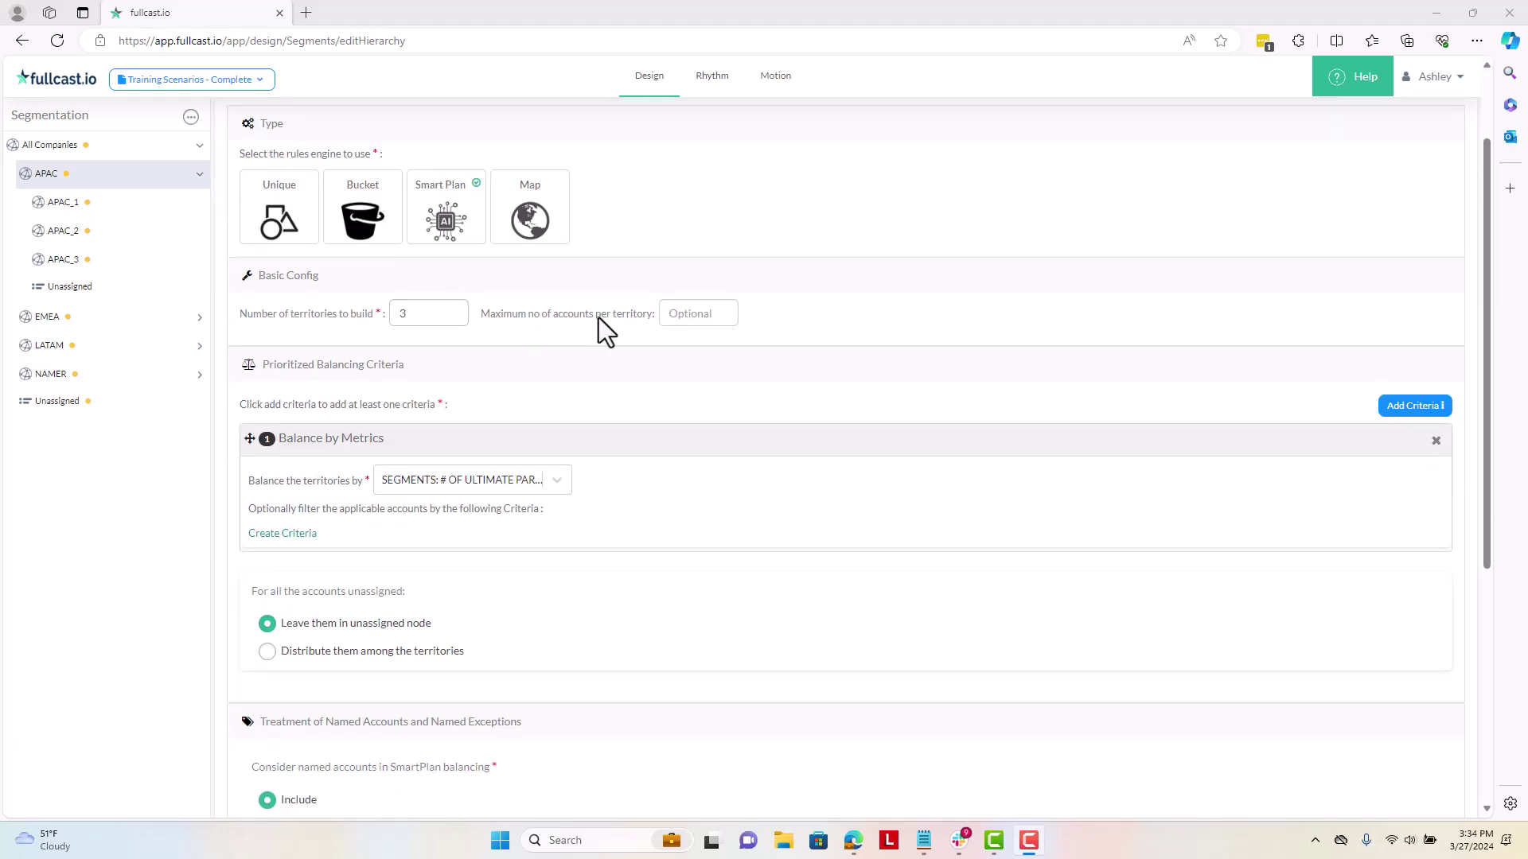
scroll(600, 316, down, 2)
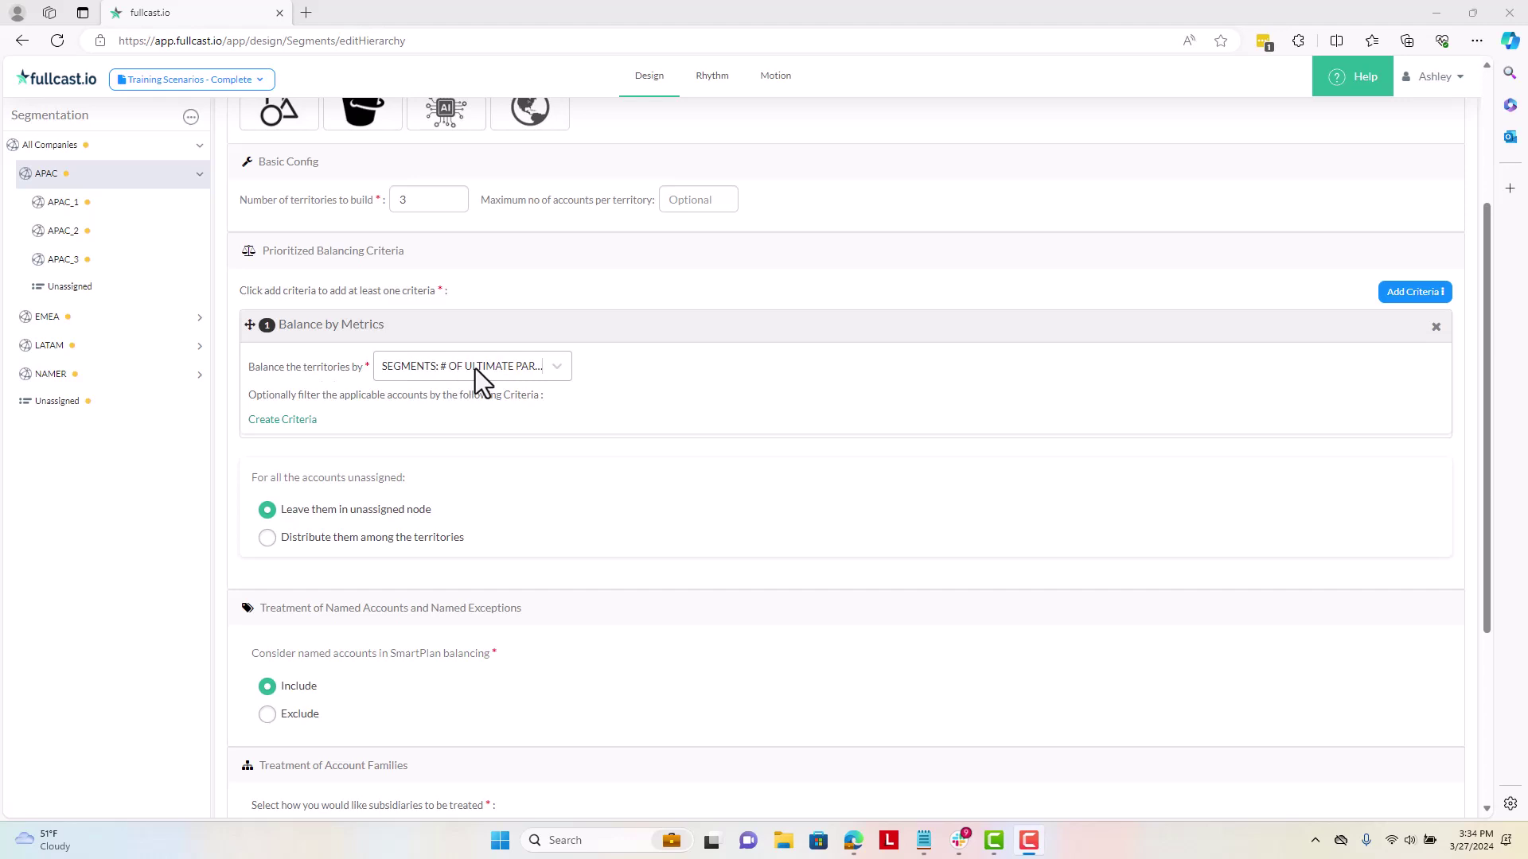
scroll(478, 374, down, 4)
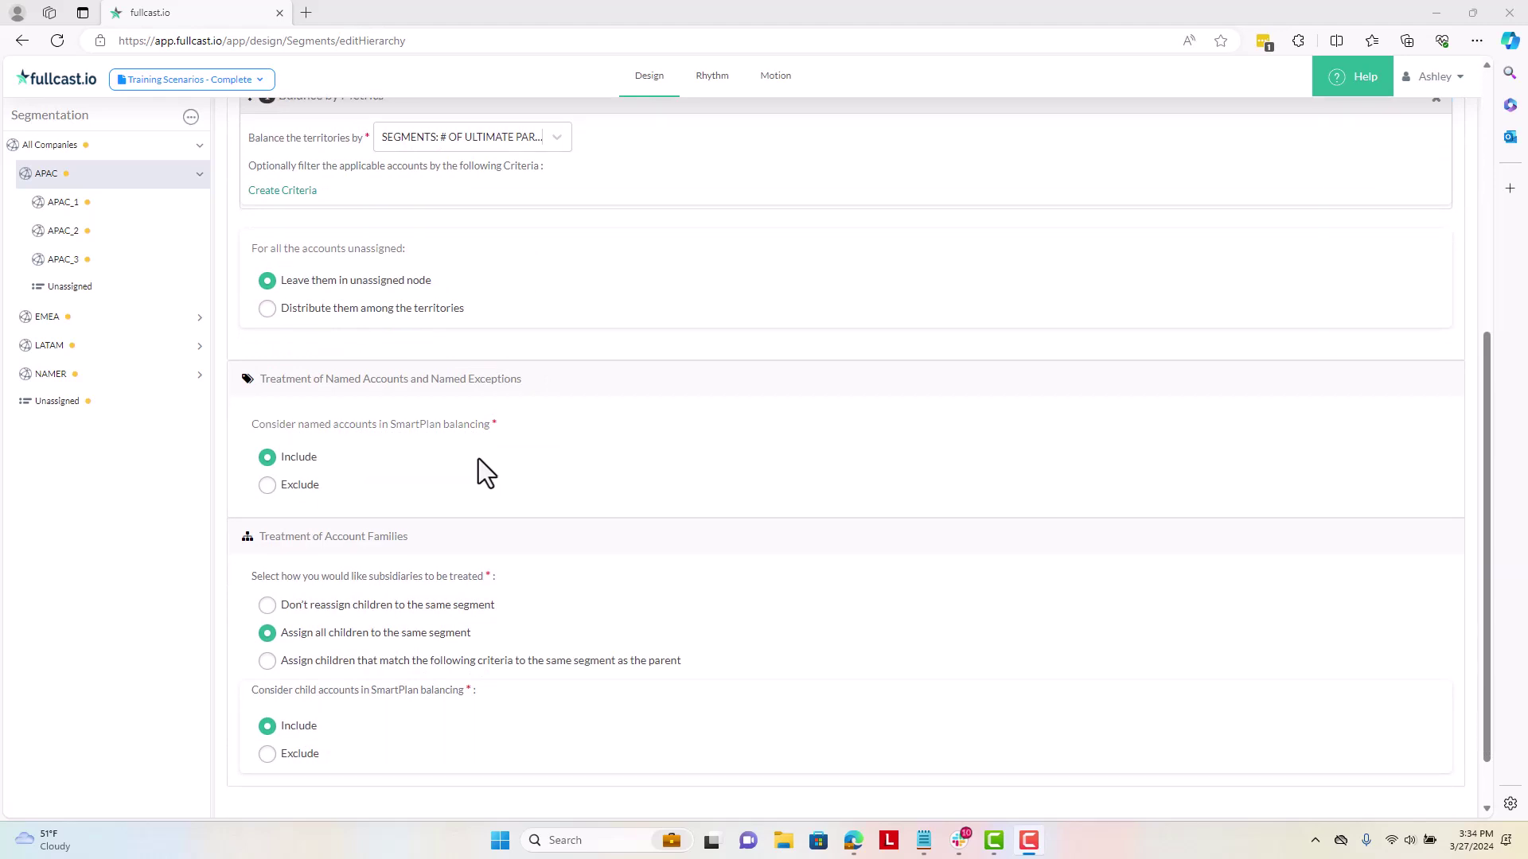
scroll(482, 469, down, 1)
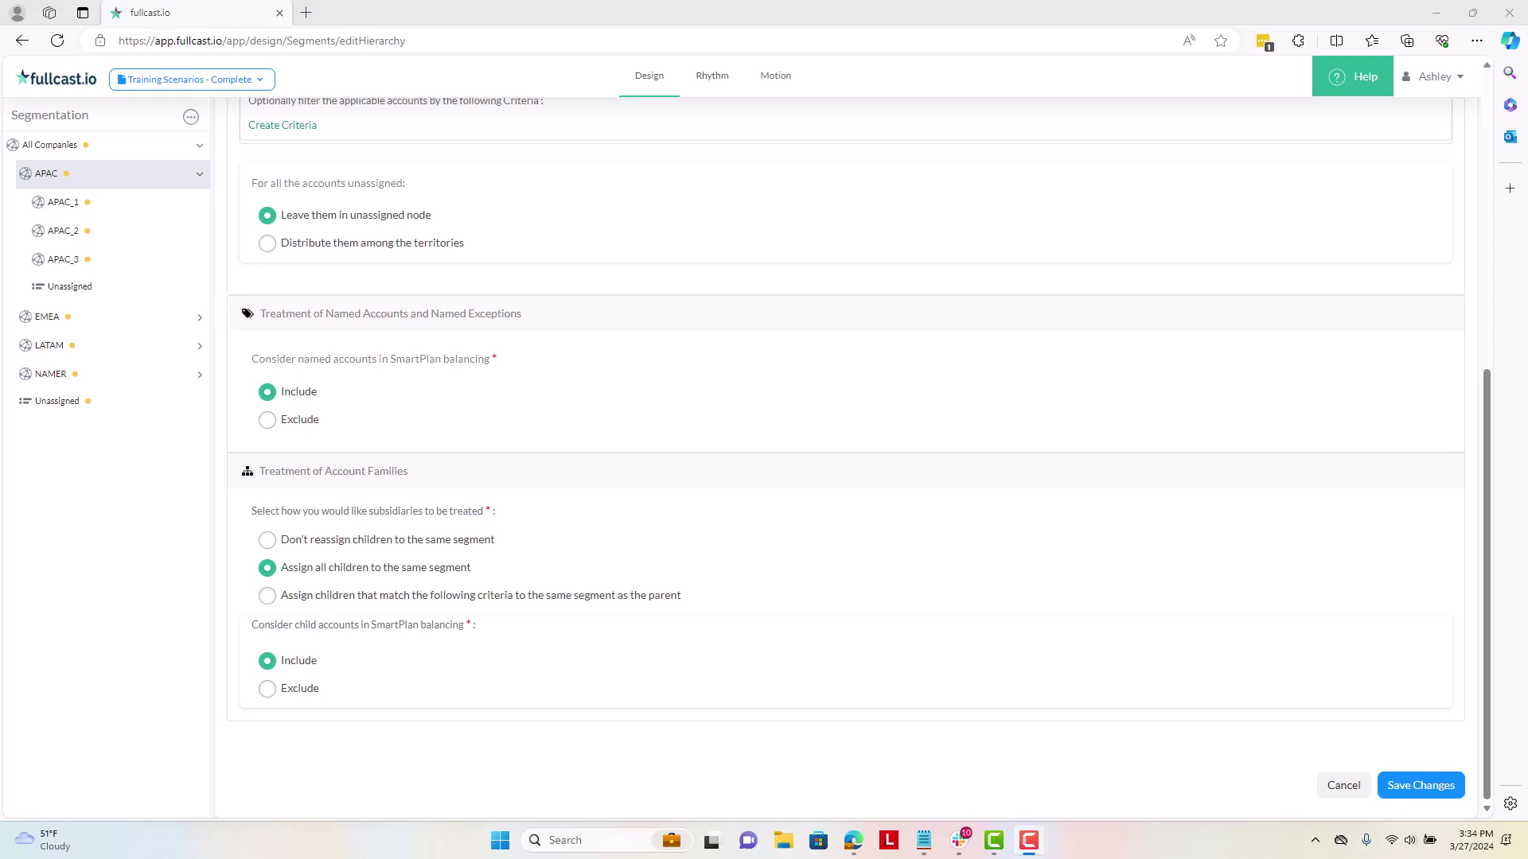
- Open LATAM's territory map and review its segment buckets in the segment manager, confirming them as they are
click(49, 346)
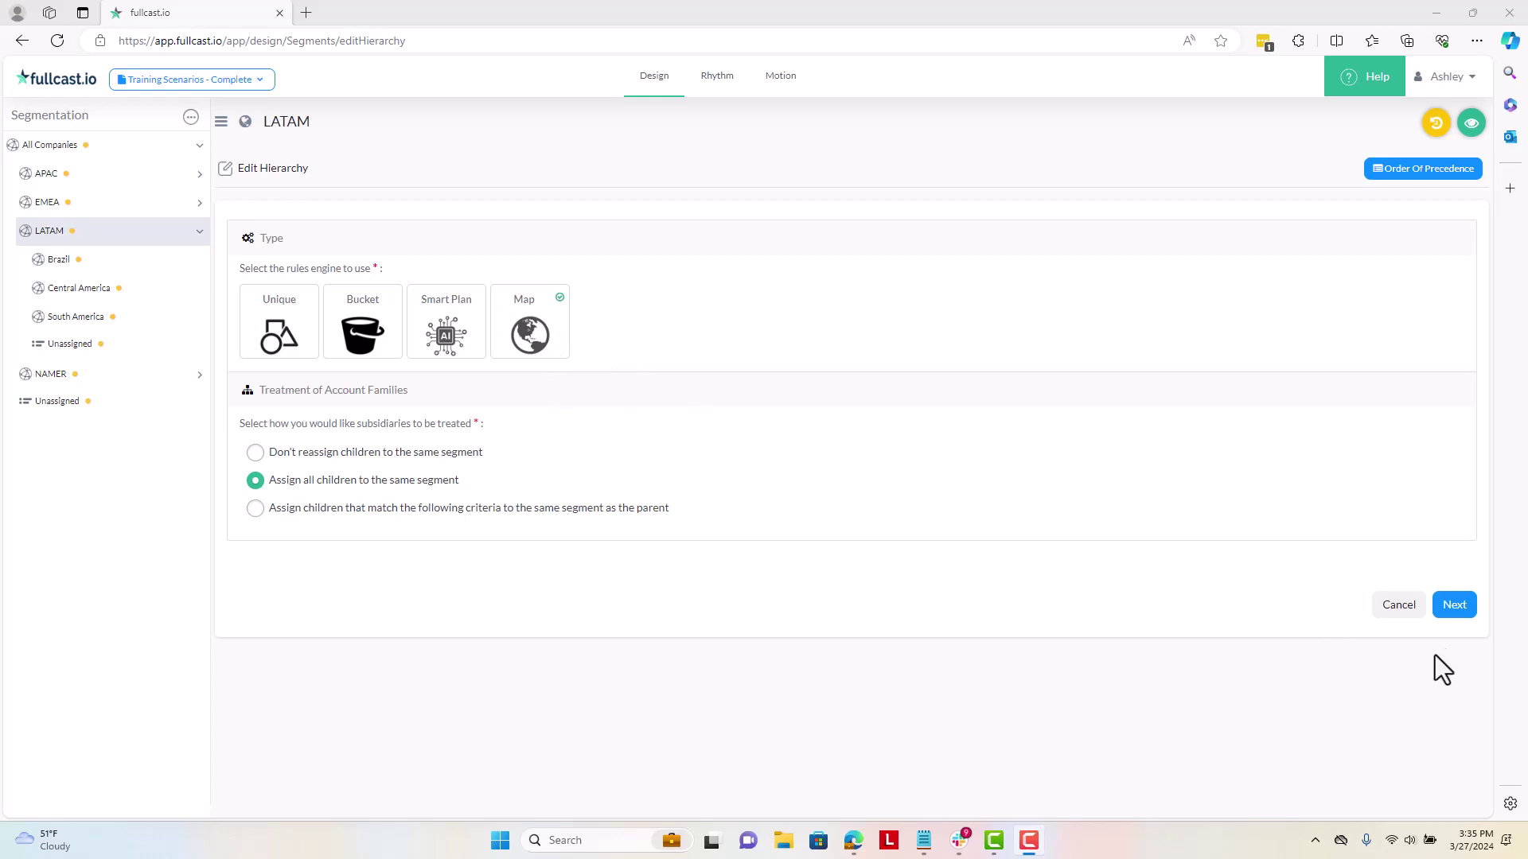
click(1463, 610)
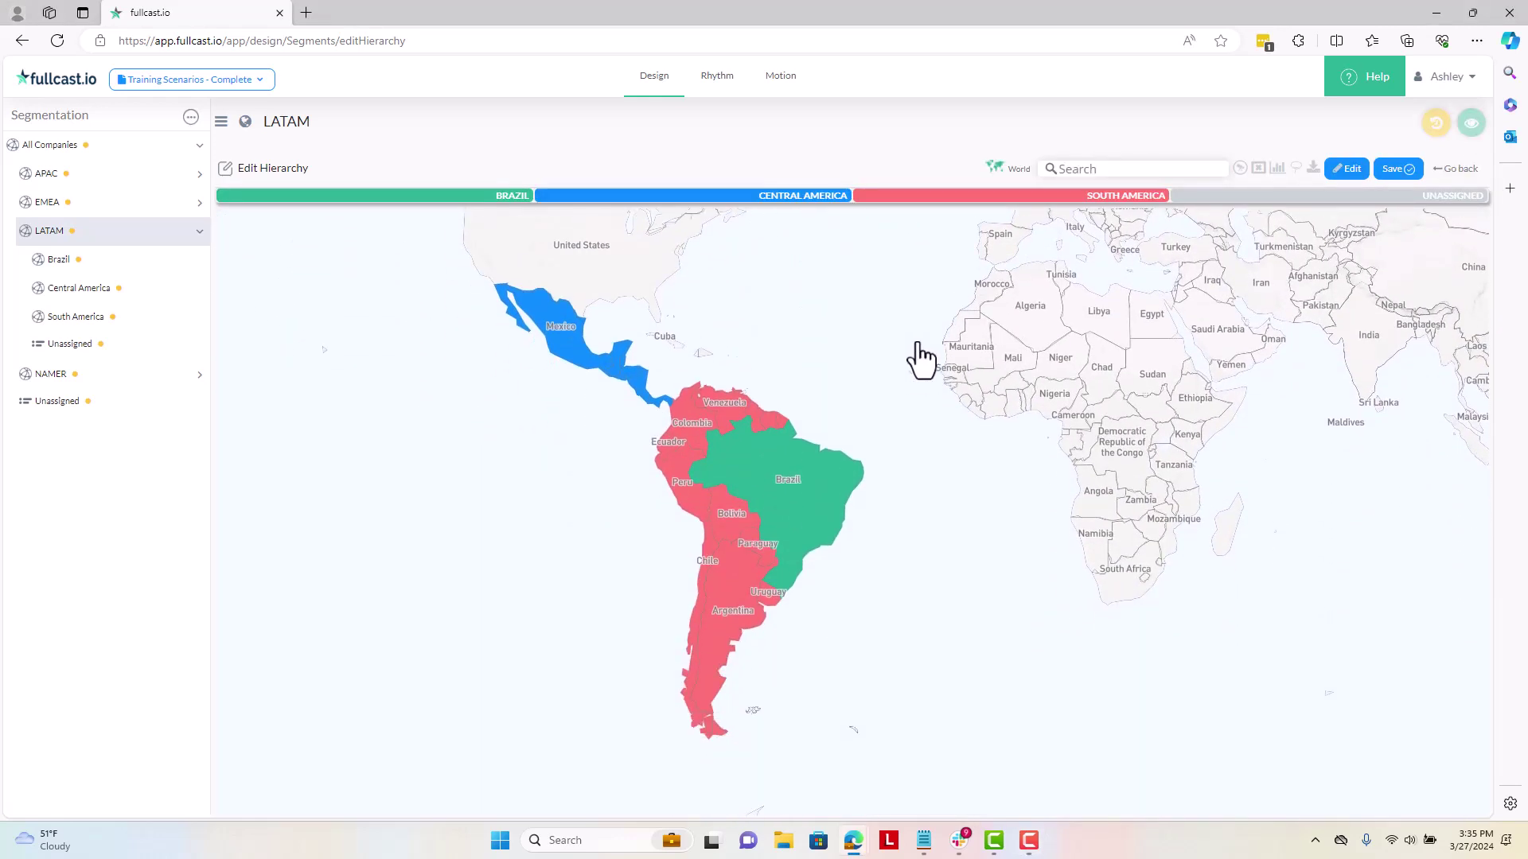
click(1352, 171)
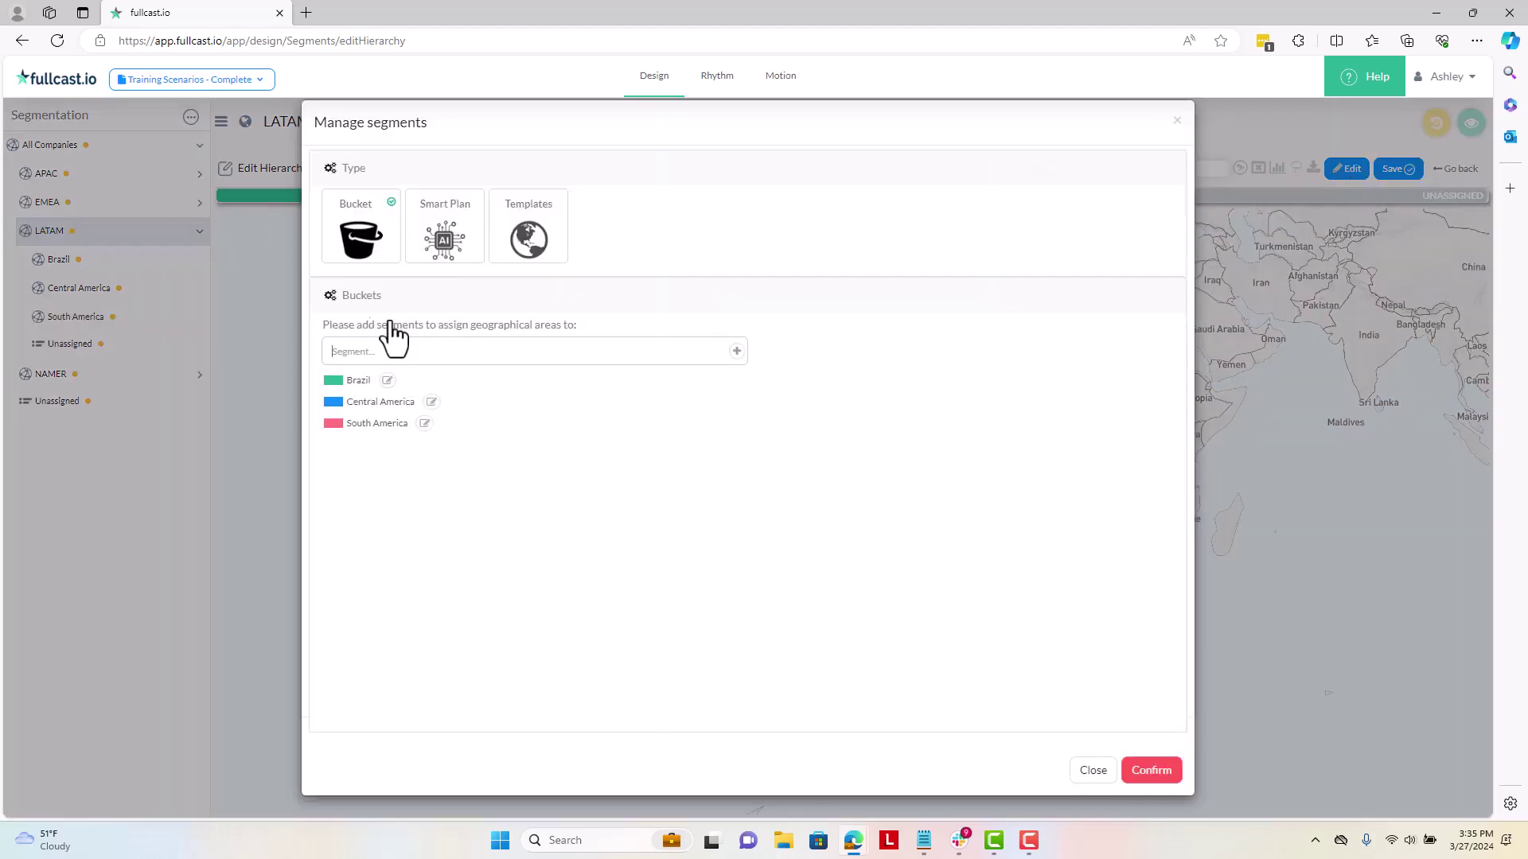
click(448, 351)
click(1167, 774)
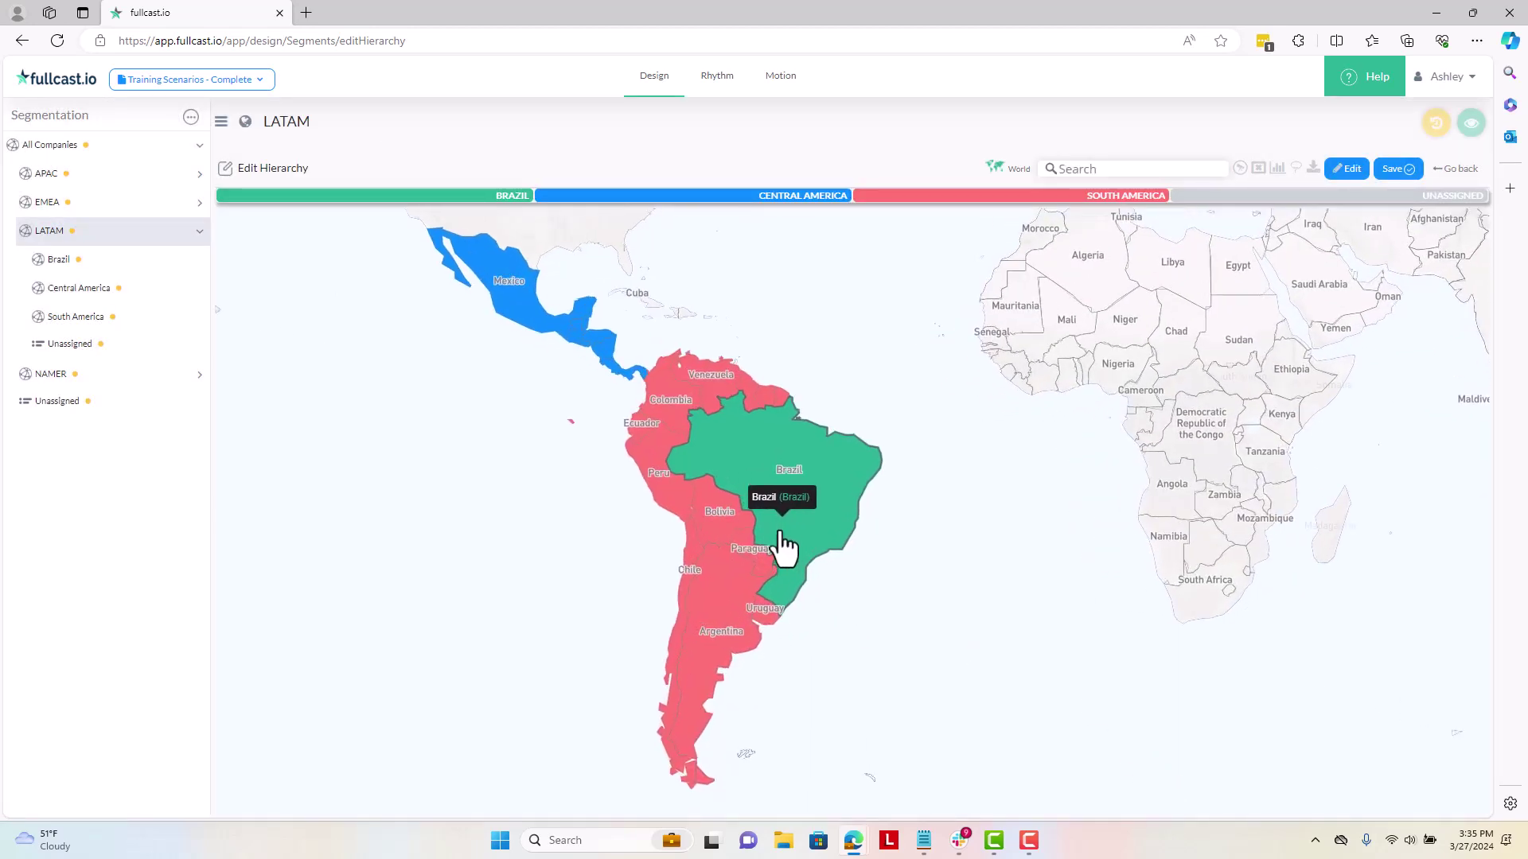
- Reassign the small area on Brazil's northern border from the South America segment to the Brazil segment
scroll(787, 544, up, 1)
click(809, 452)
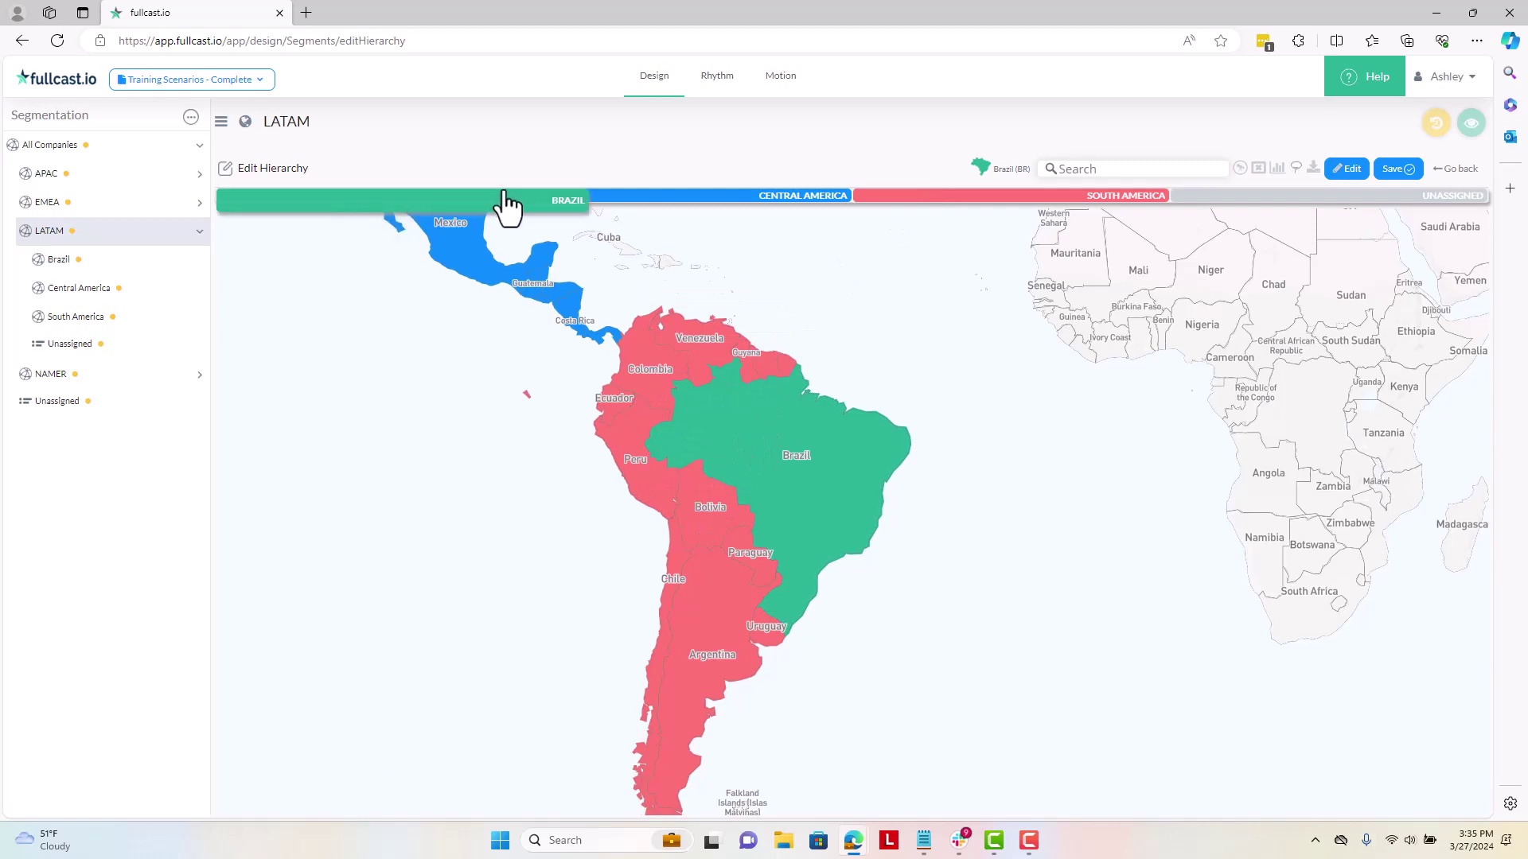
mouse_move(631, 215)
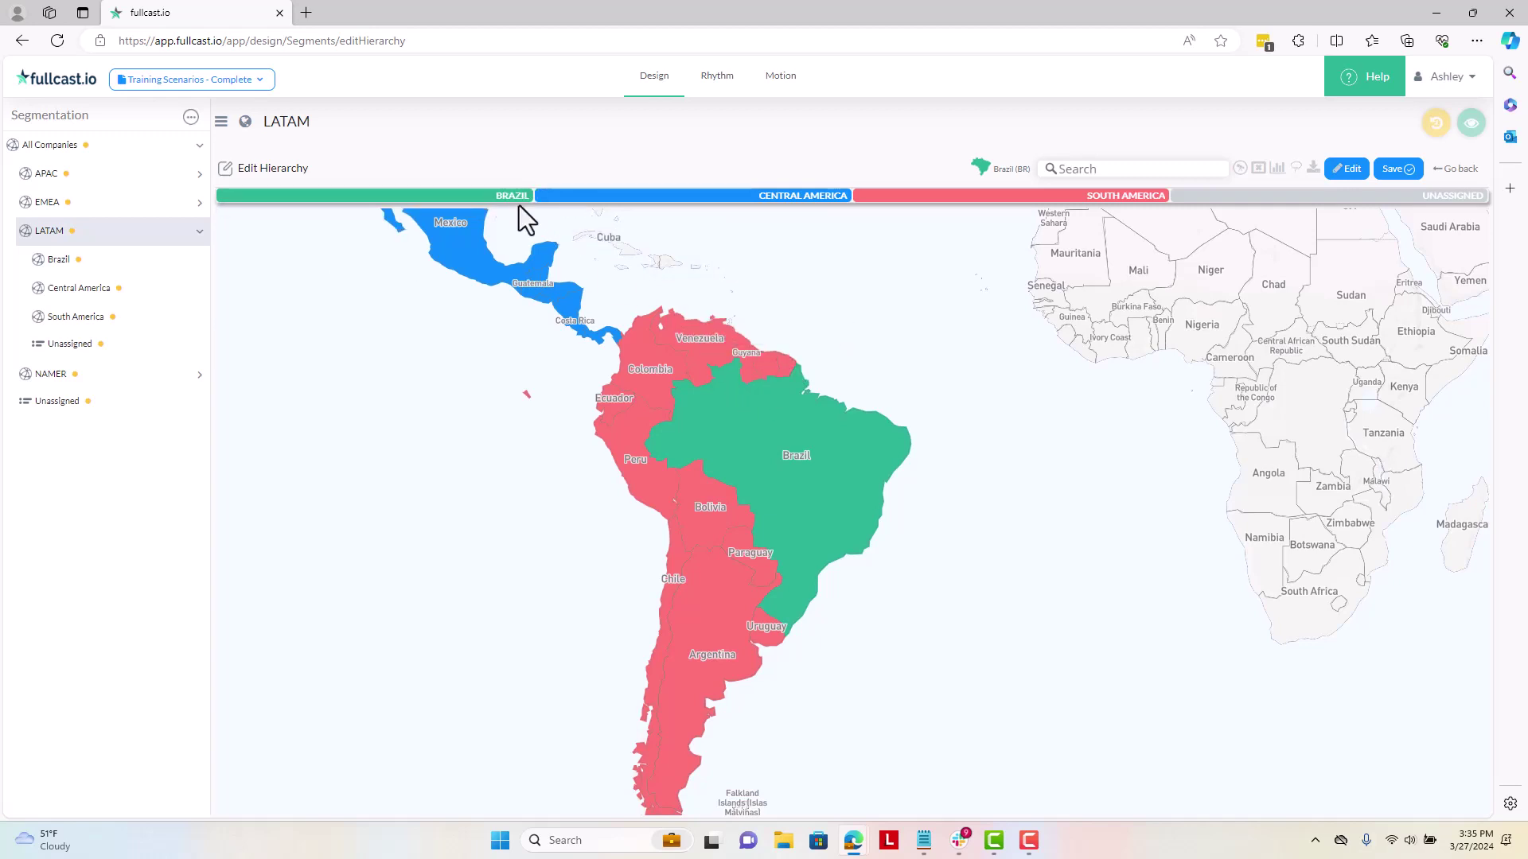
click(776, 367)
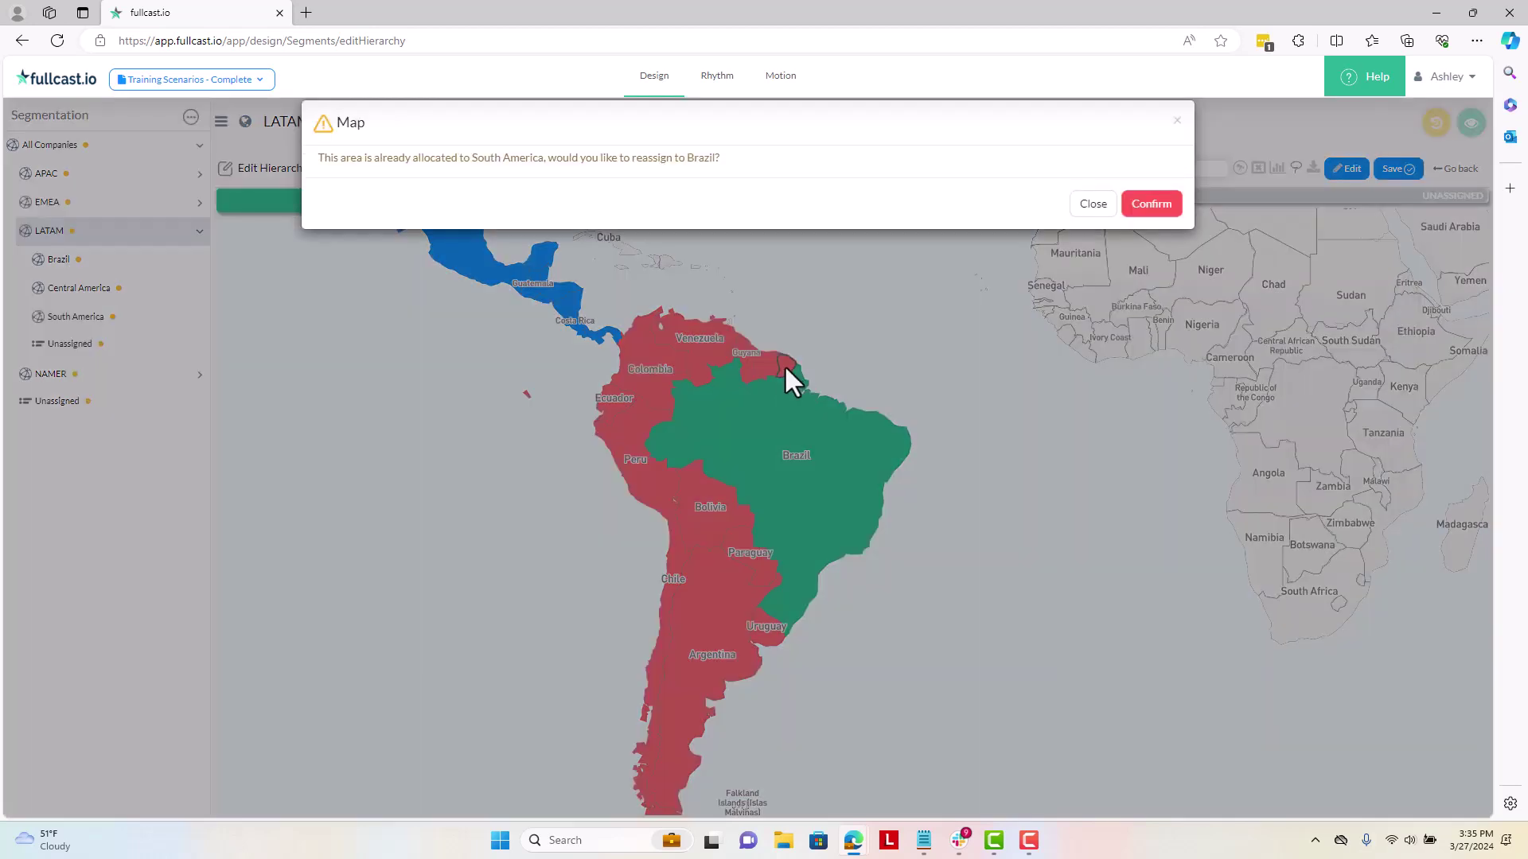
click(1146, 205)
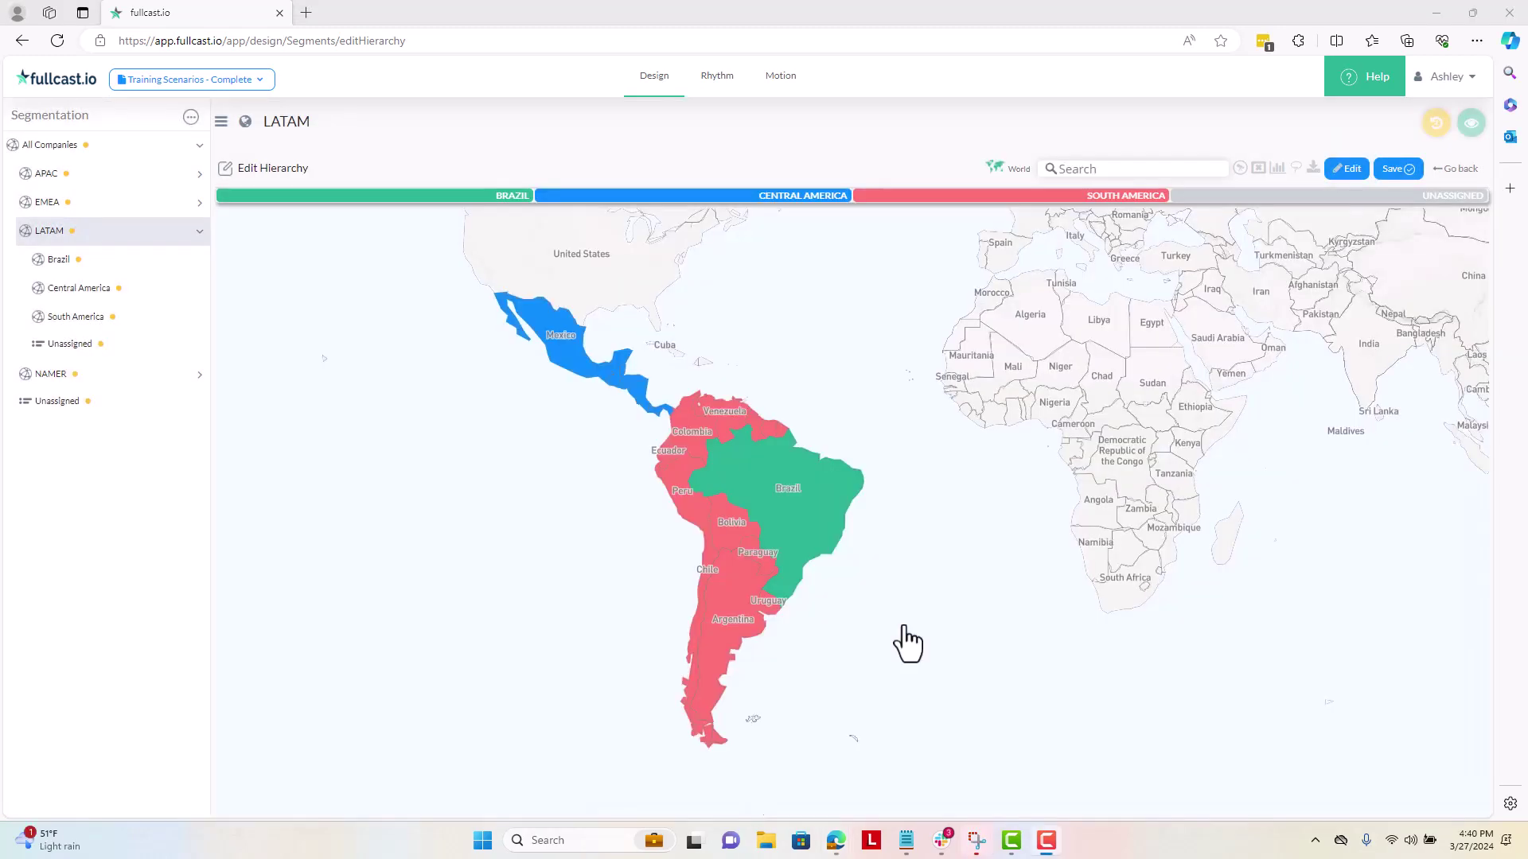
- Show the dot markers for small countries and islands on the LATAM map, select Bolivia and inspect northern South America
drag(906, 627, 913, 564)
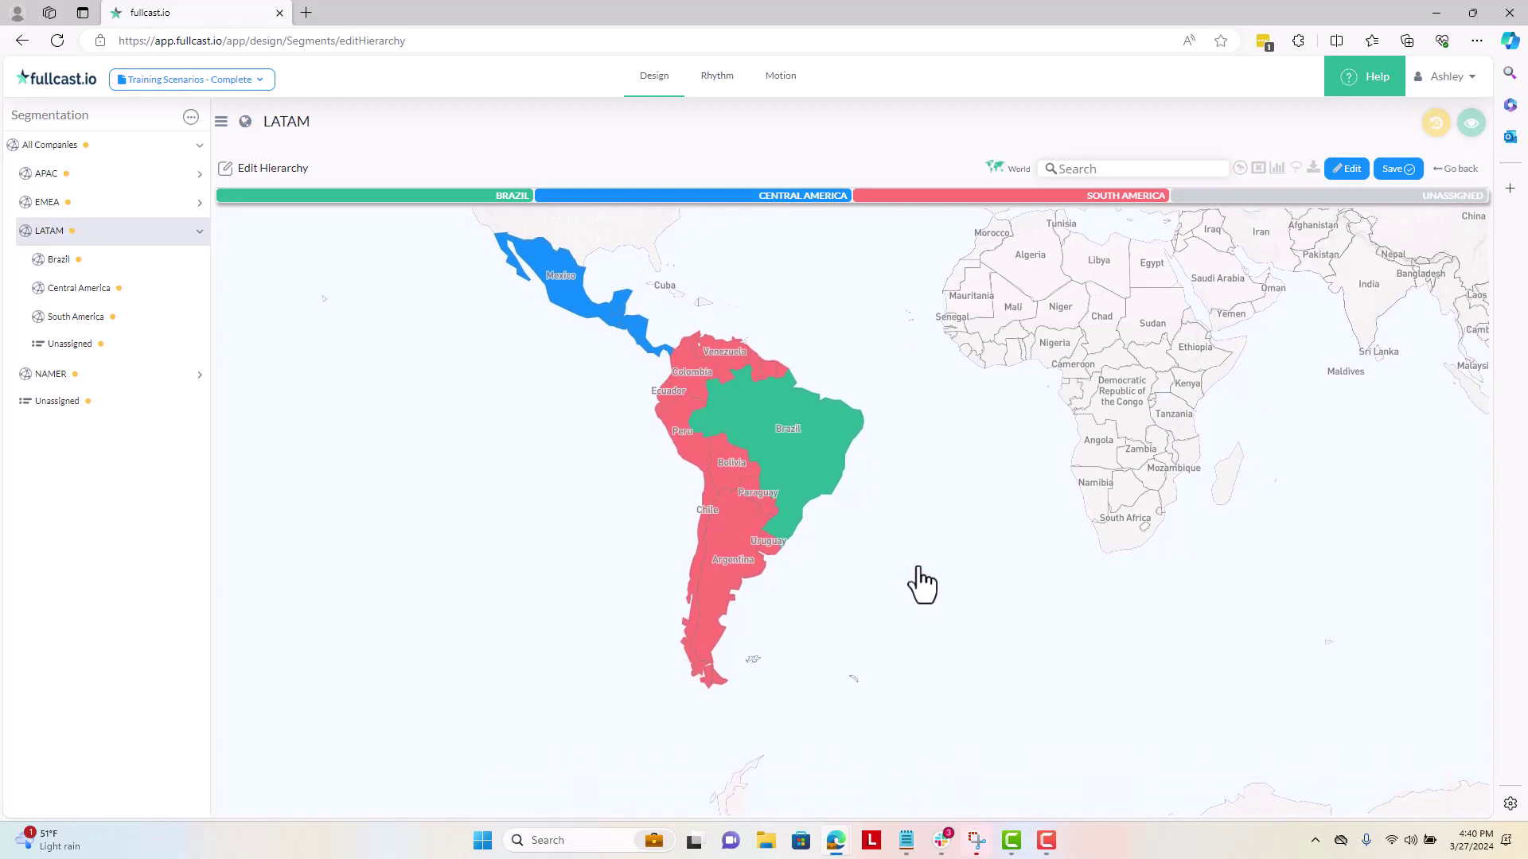
click(1259, 170)
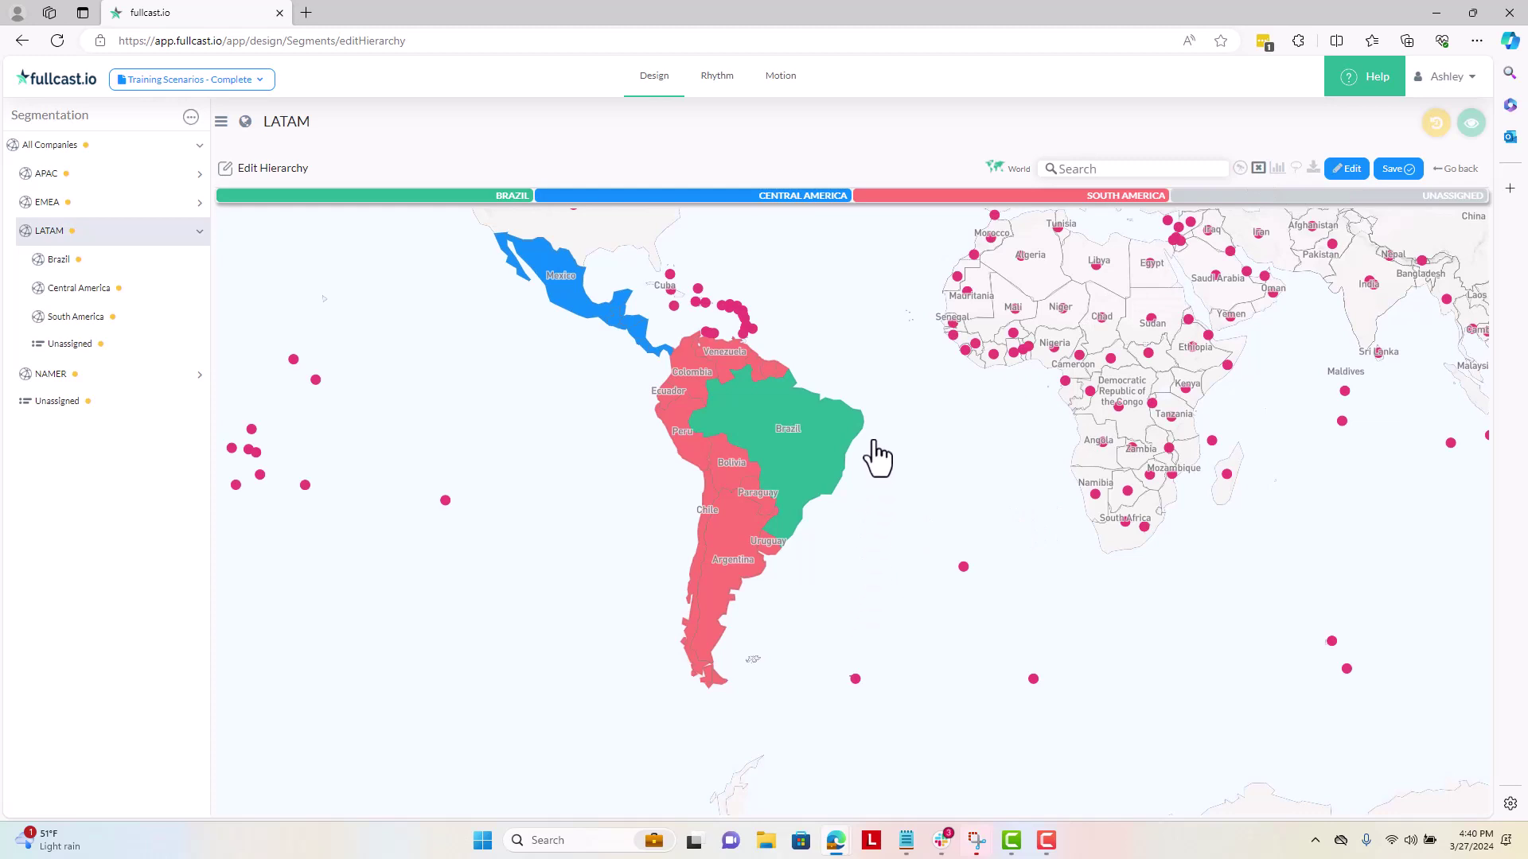
click(729, 462)
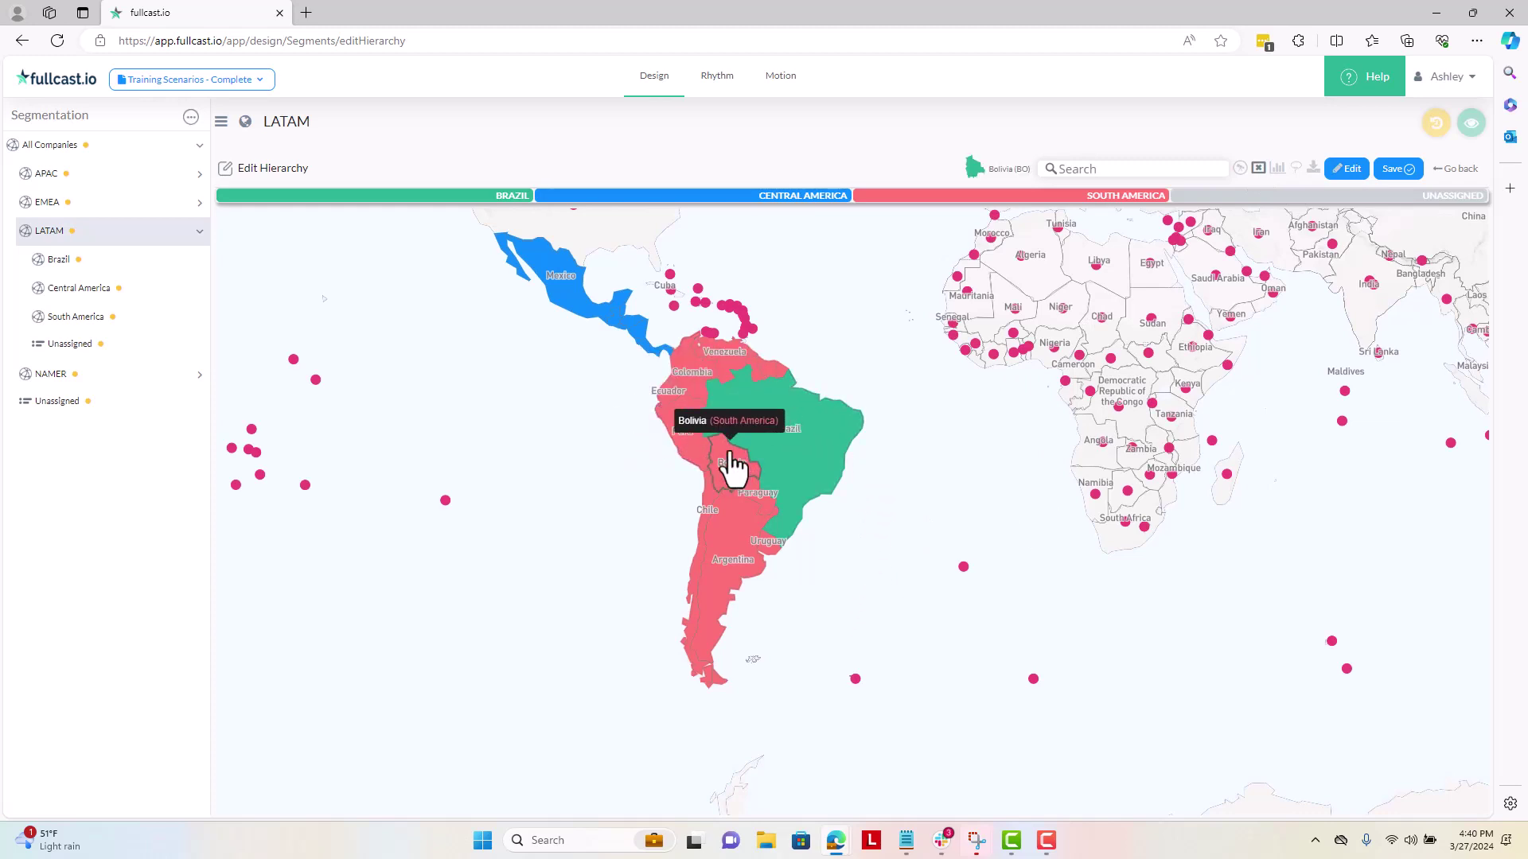
scroll(732, 460, up, 1)
scroll(739, 477, up, 2)
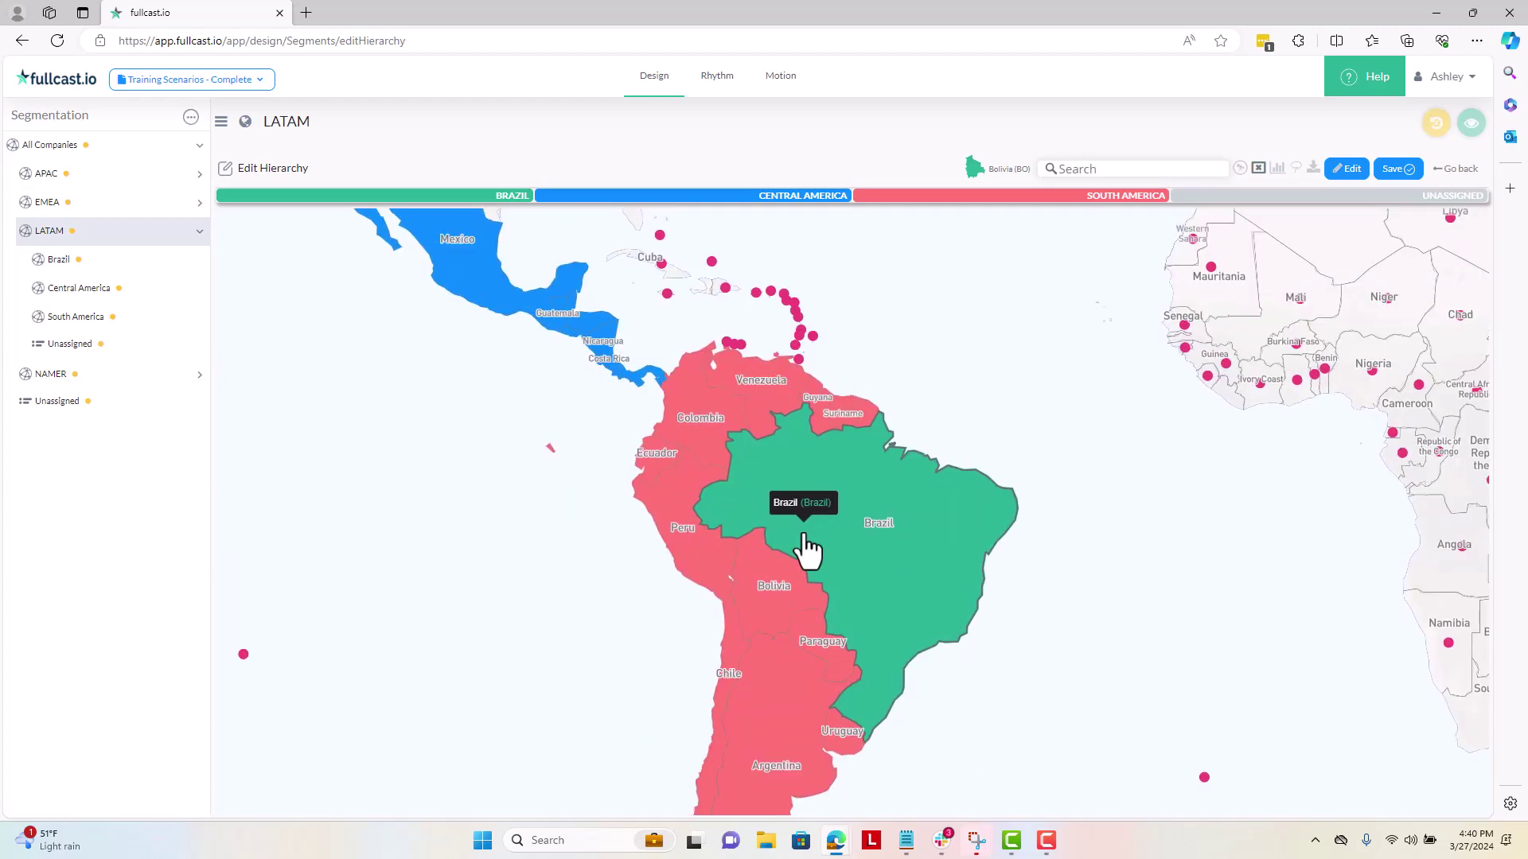
scroll(693, 467, up, 3)
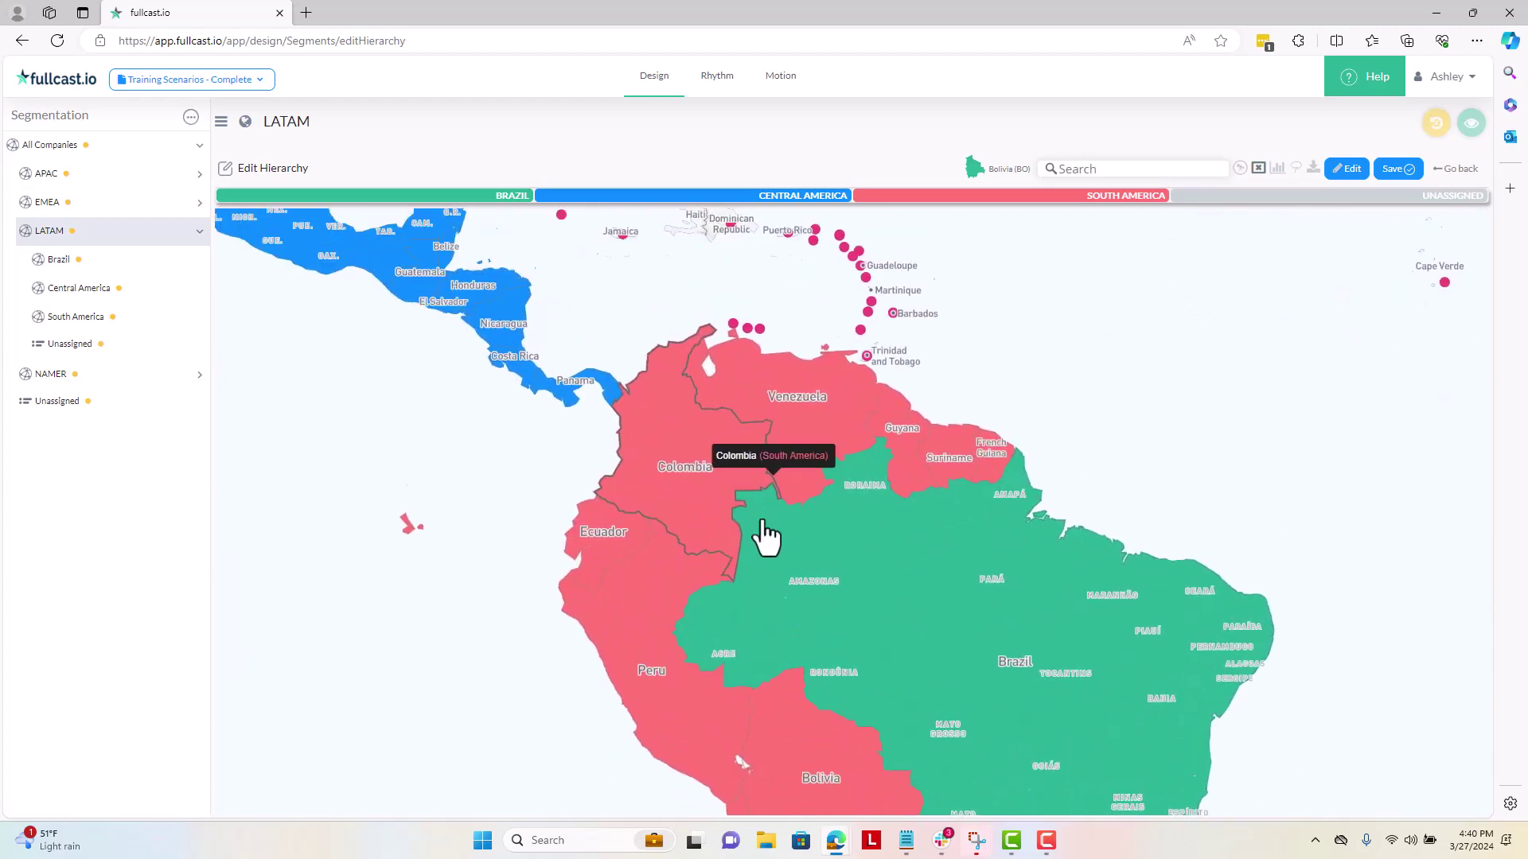
scroll(824, 521, up, 3)
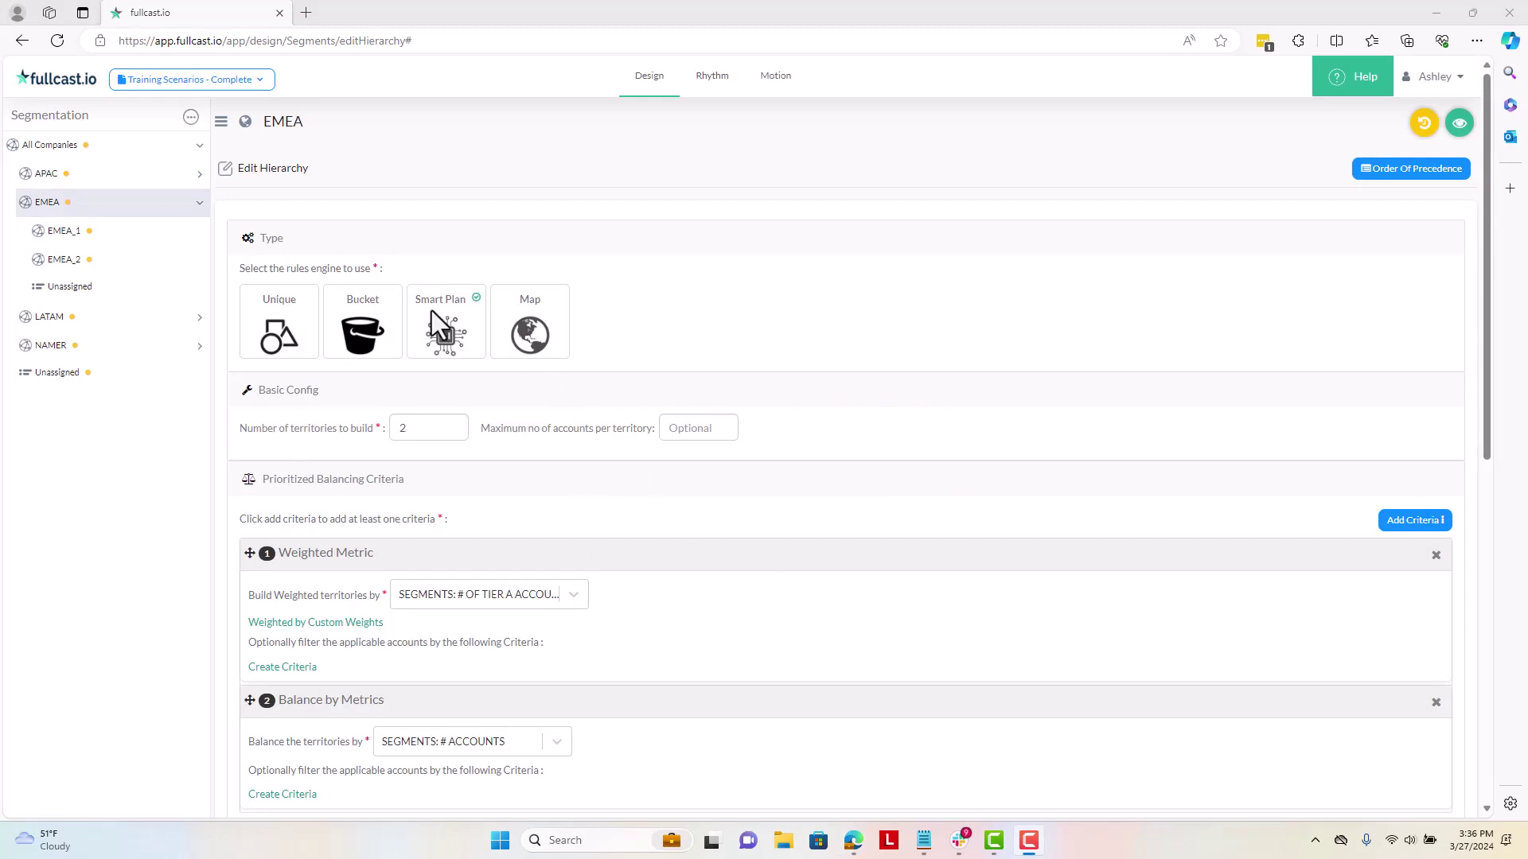
- Examine EMEA's Smart Plan type, territory count and the custom weights of EMEA_1 and EMEA_2, closing the weights without changes
scroll(437, 315, down, 1)
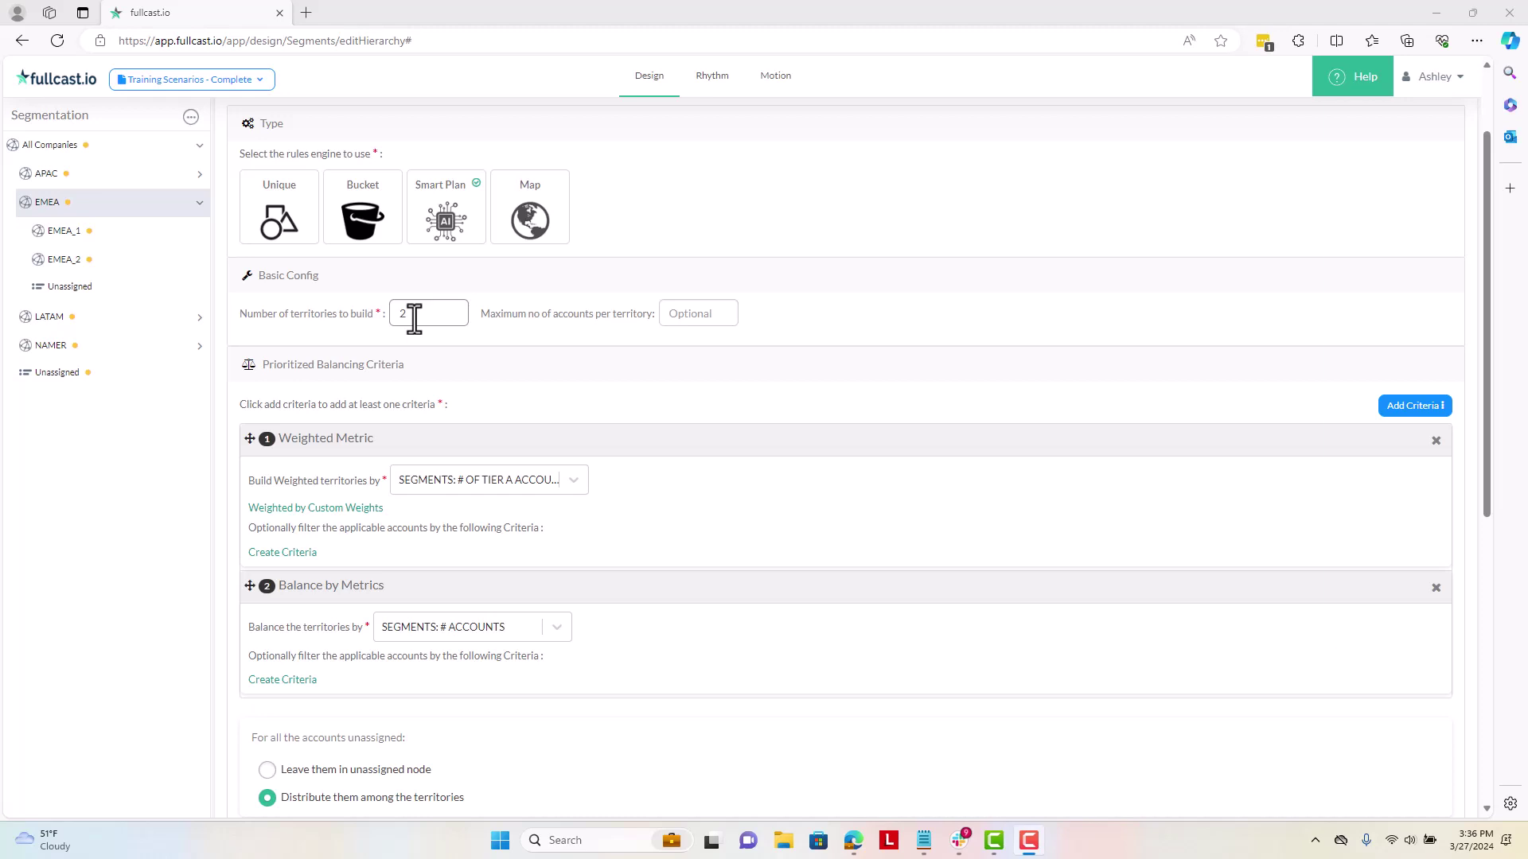
scroll(628, 397, down, 1)
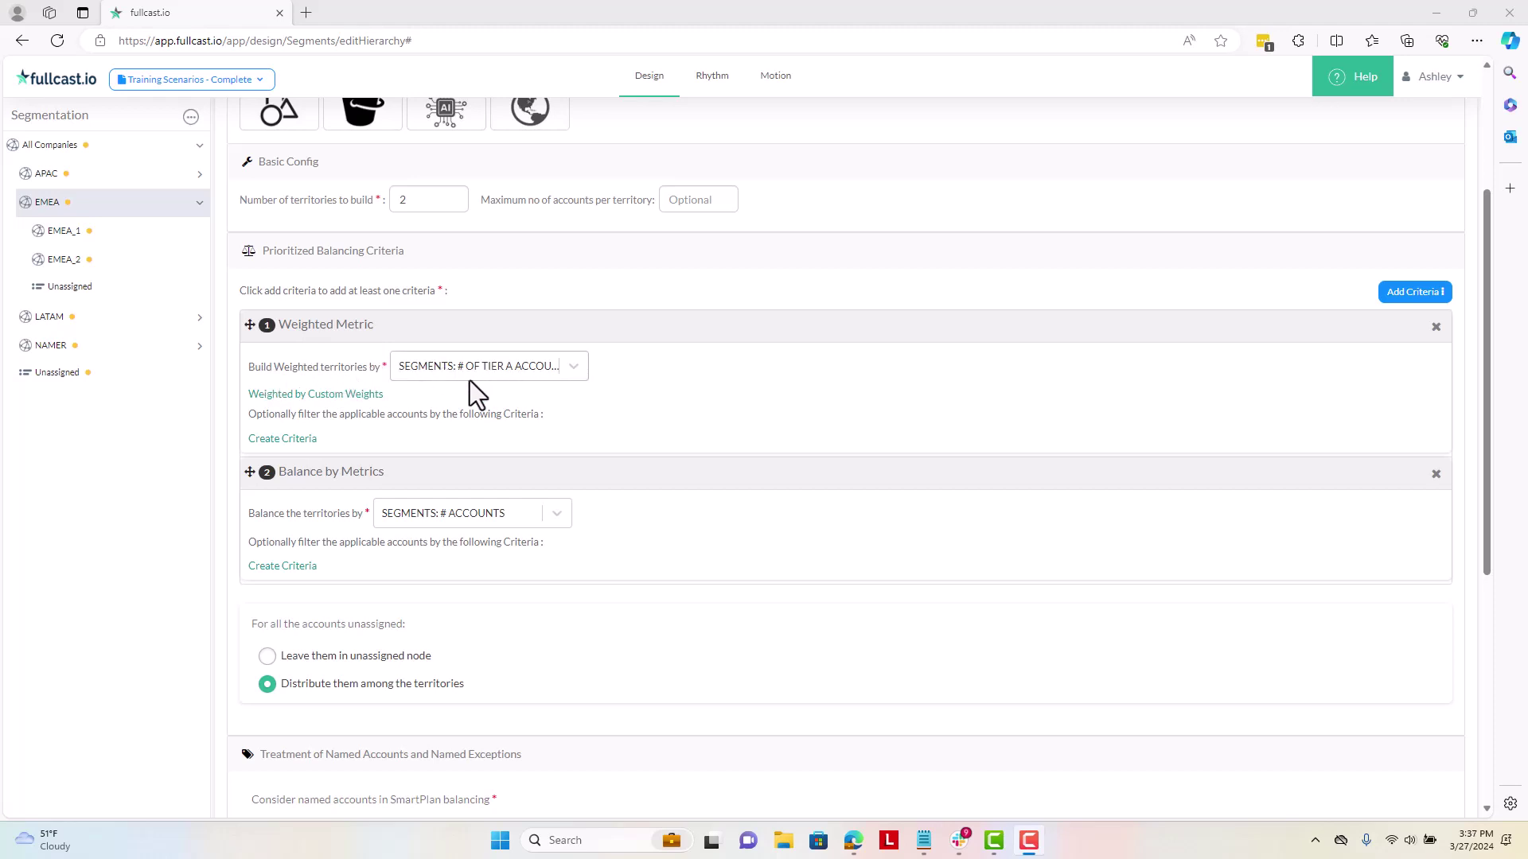
click(313, 396)
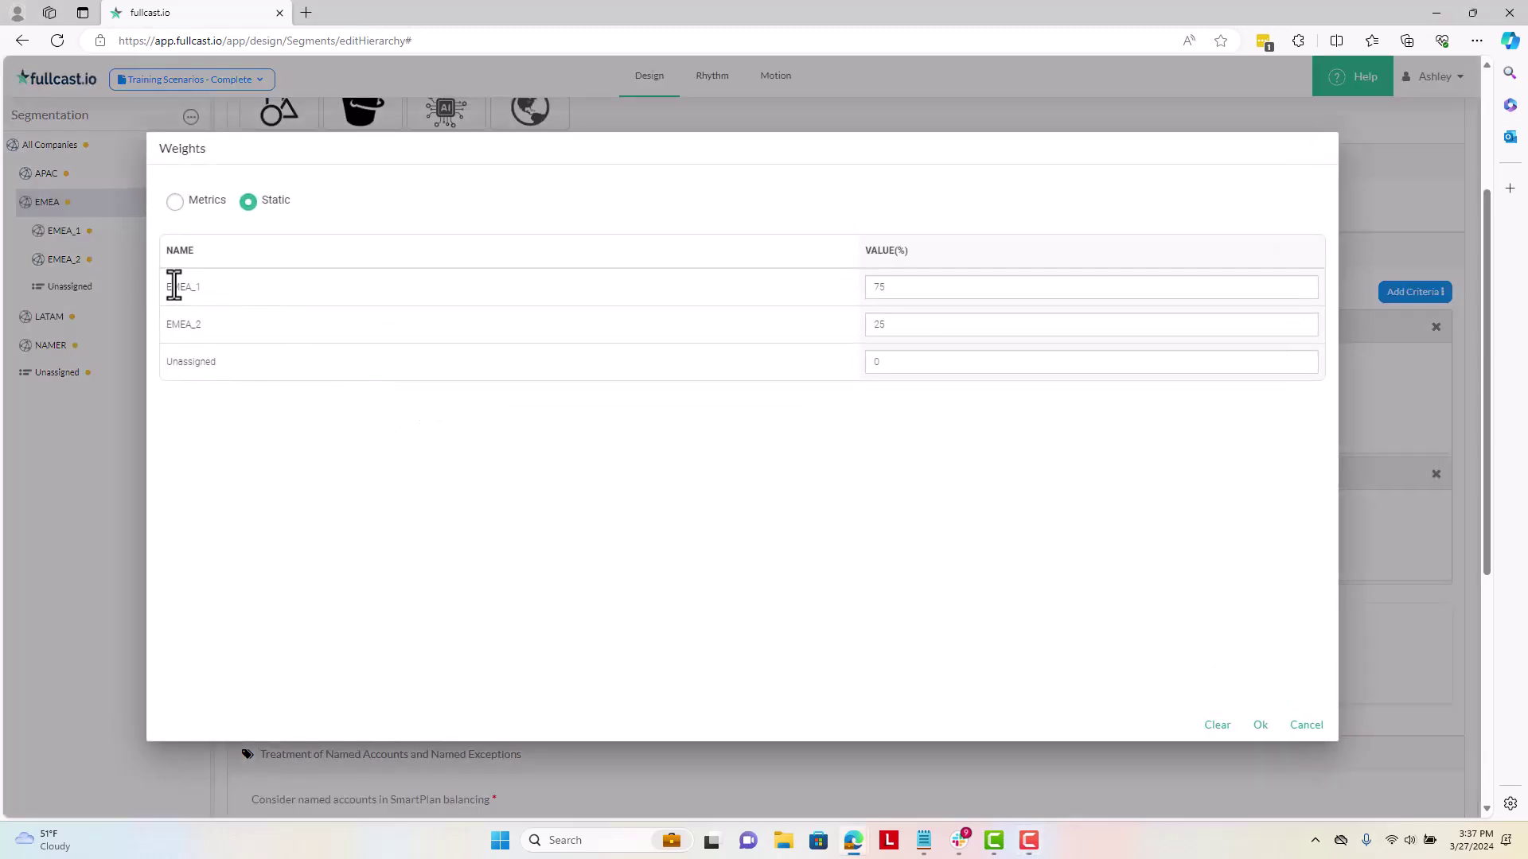
click(937, 288)
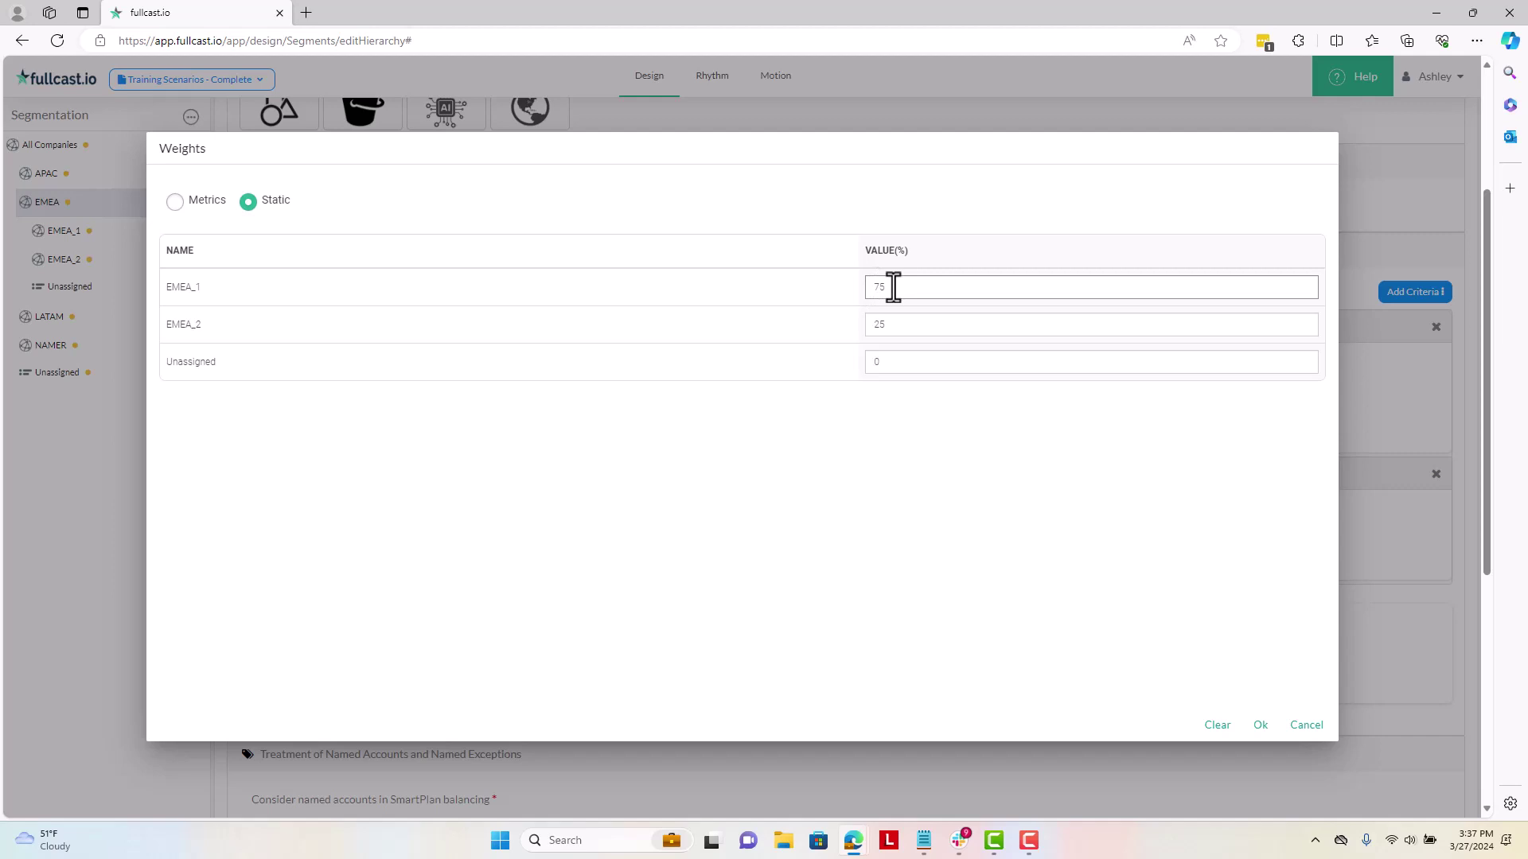
click(522, 317)
click(884, 324)
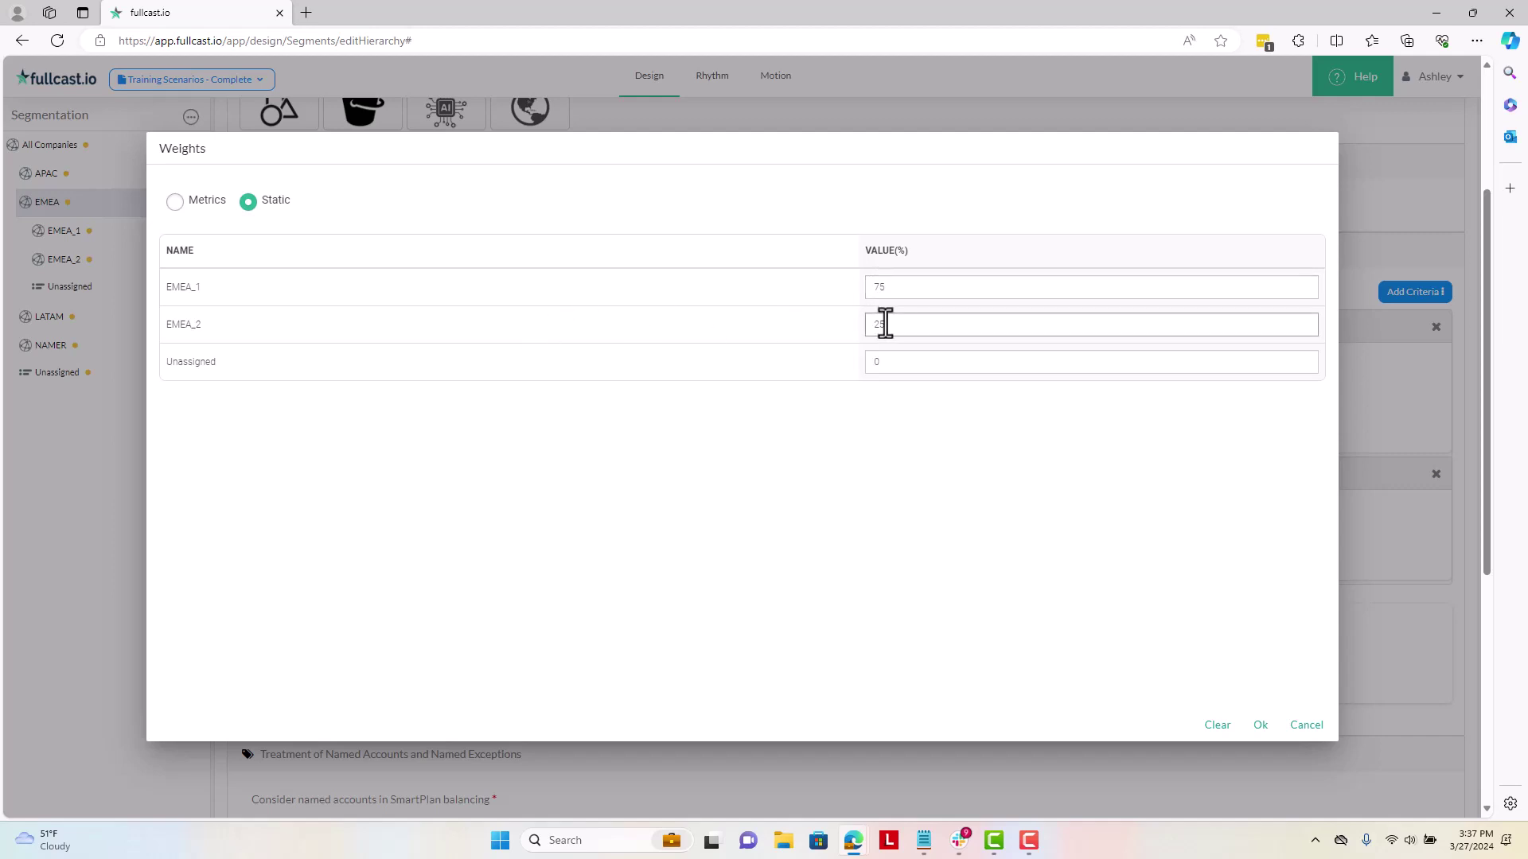
click(1307, 725)
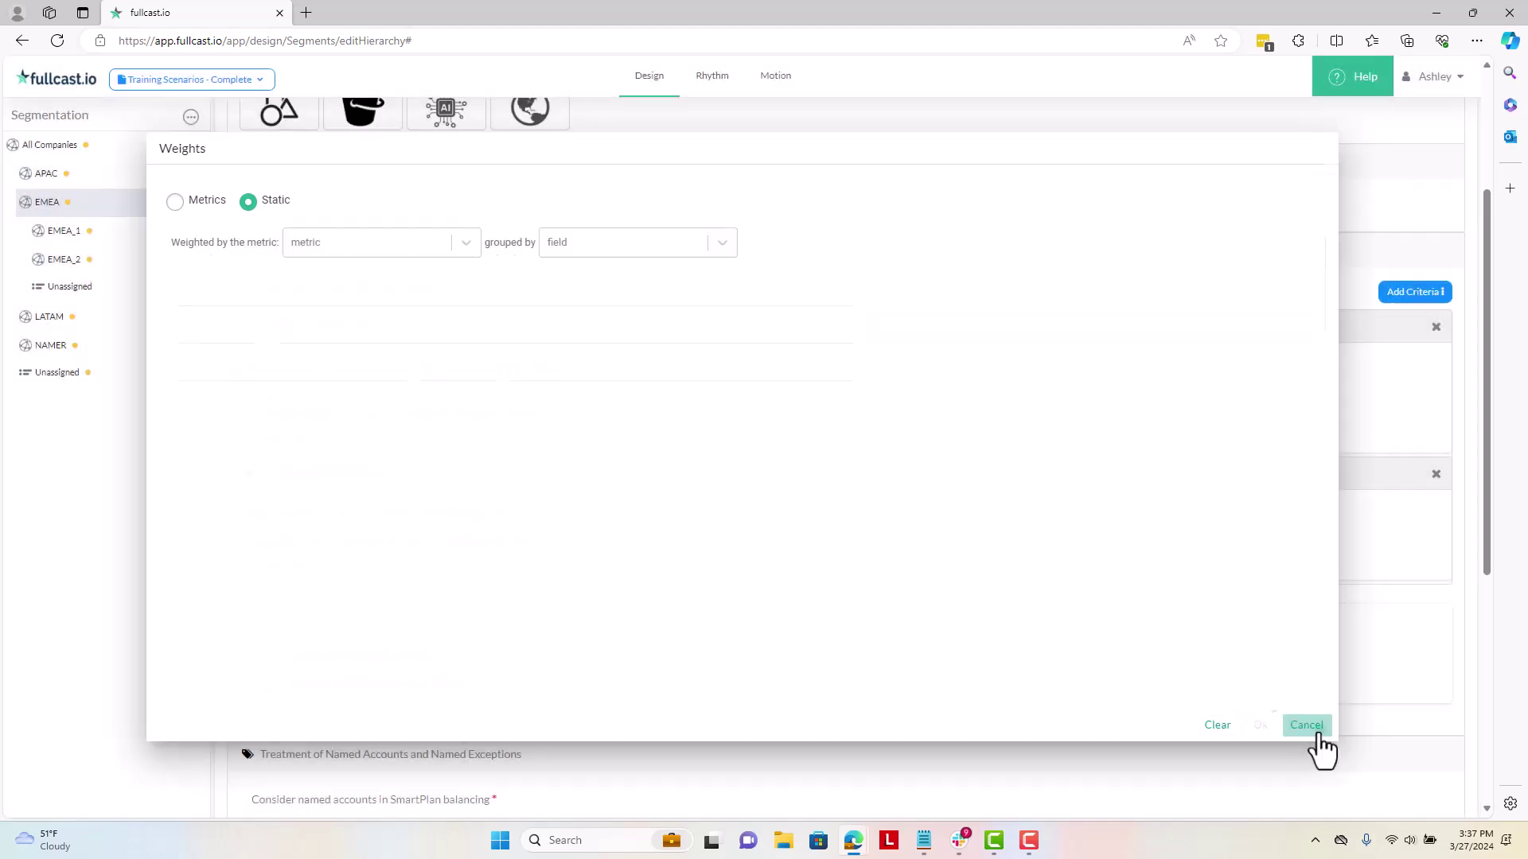
- Review EMEA's second balancing criterion and its options for unassigned accounts, named accounts and account families
scroll(522, 510, down, 2)
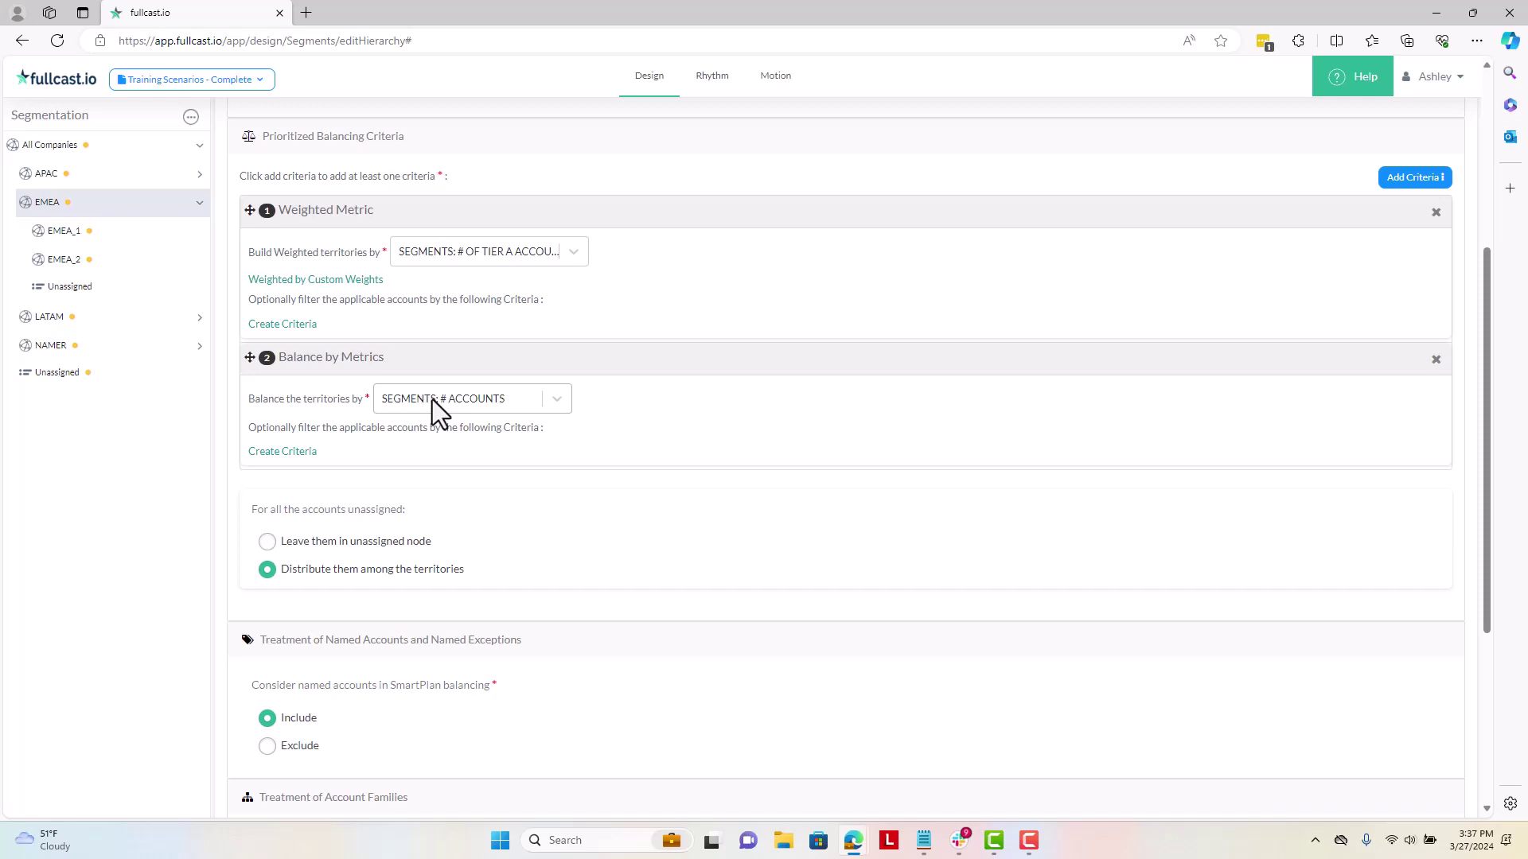
scroll(677, 535, down, 2)
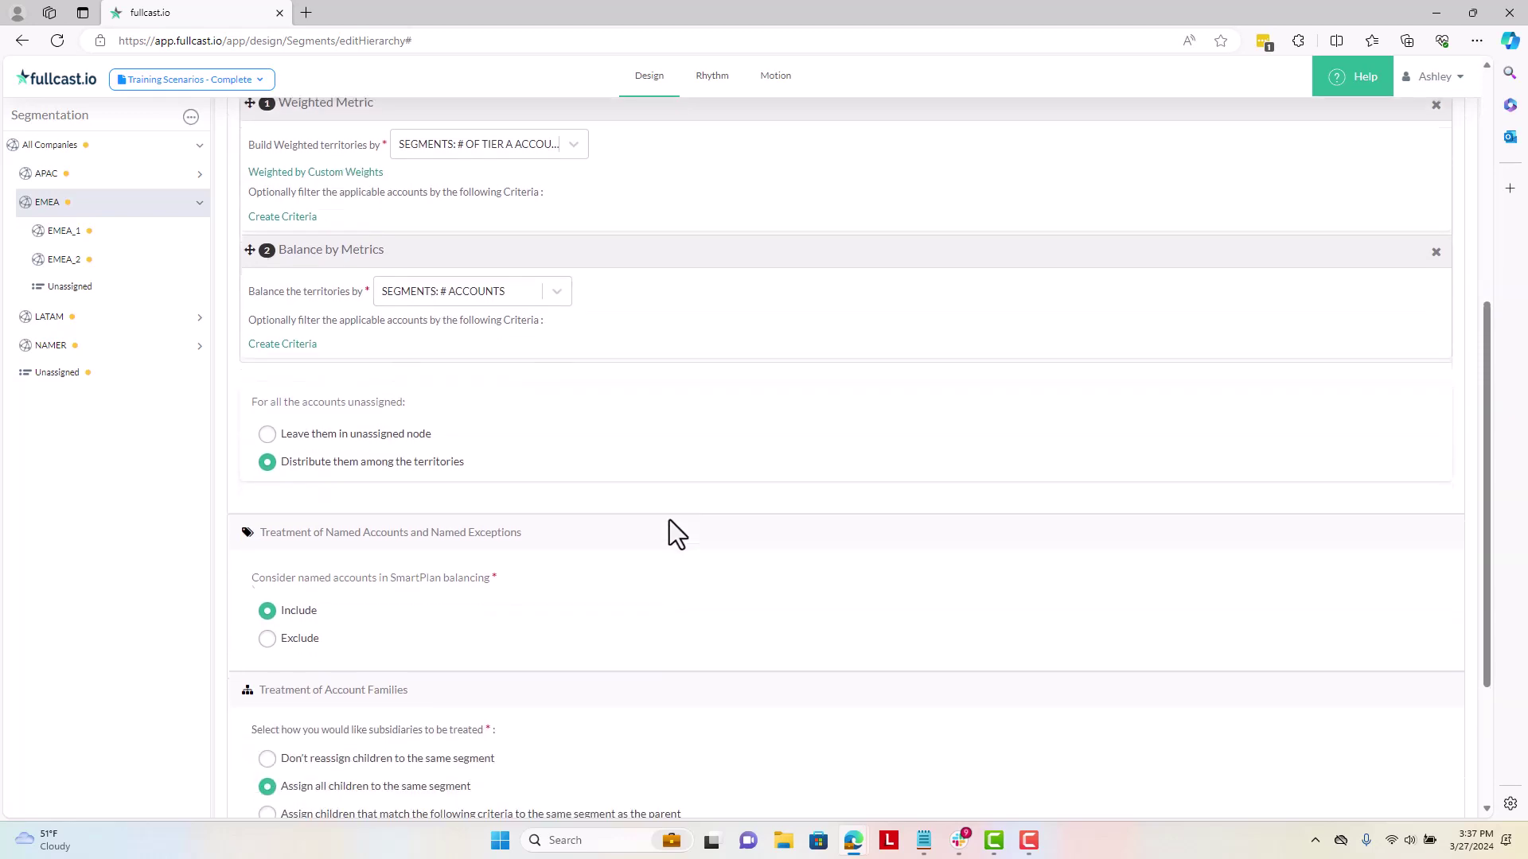
triple_click(629, 422)
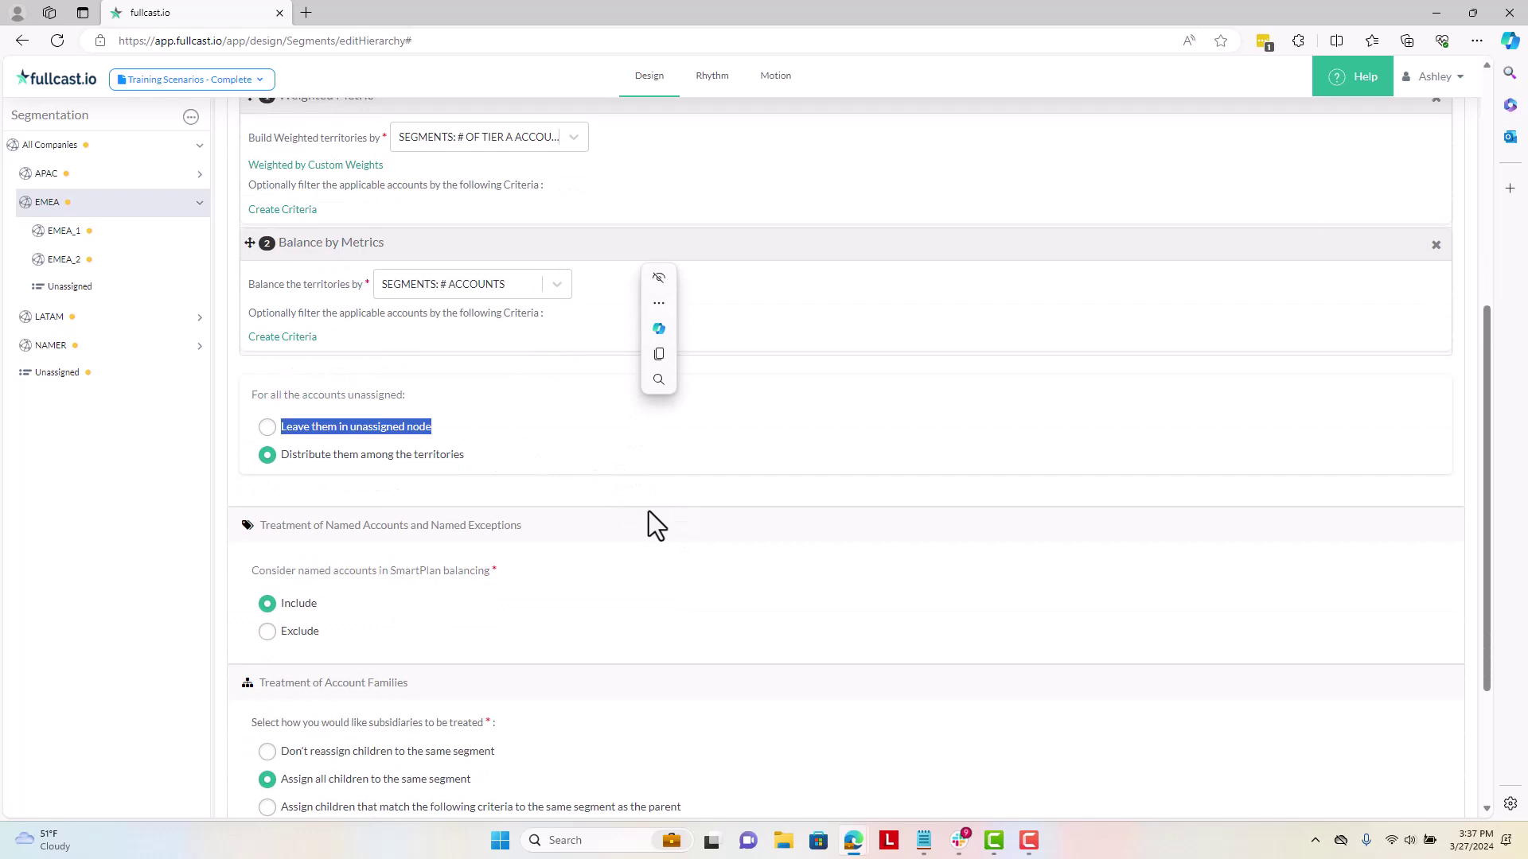
scroll(612, 510, down, 2)
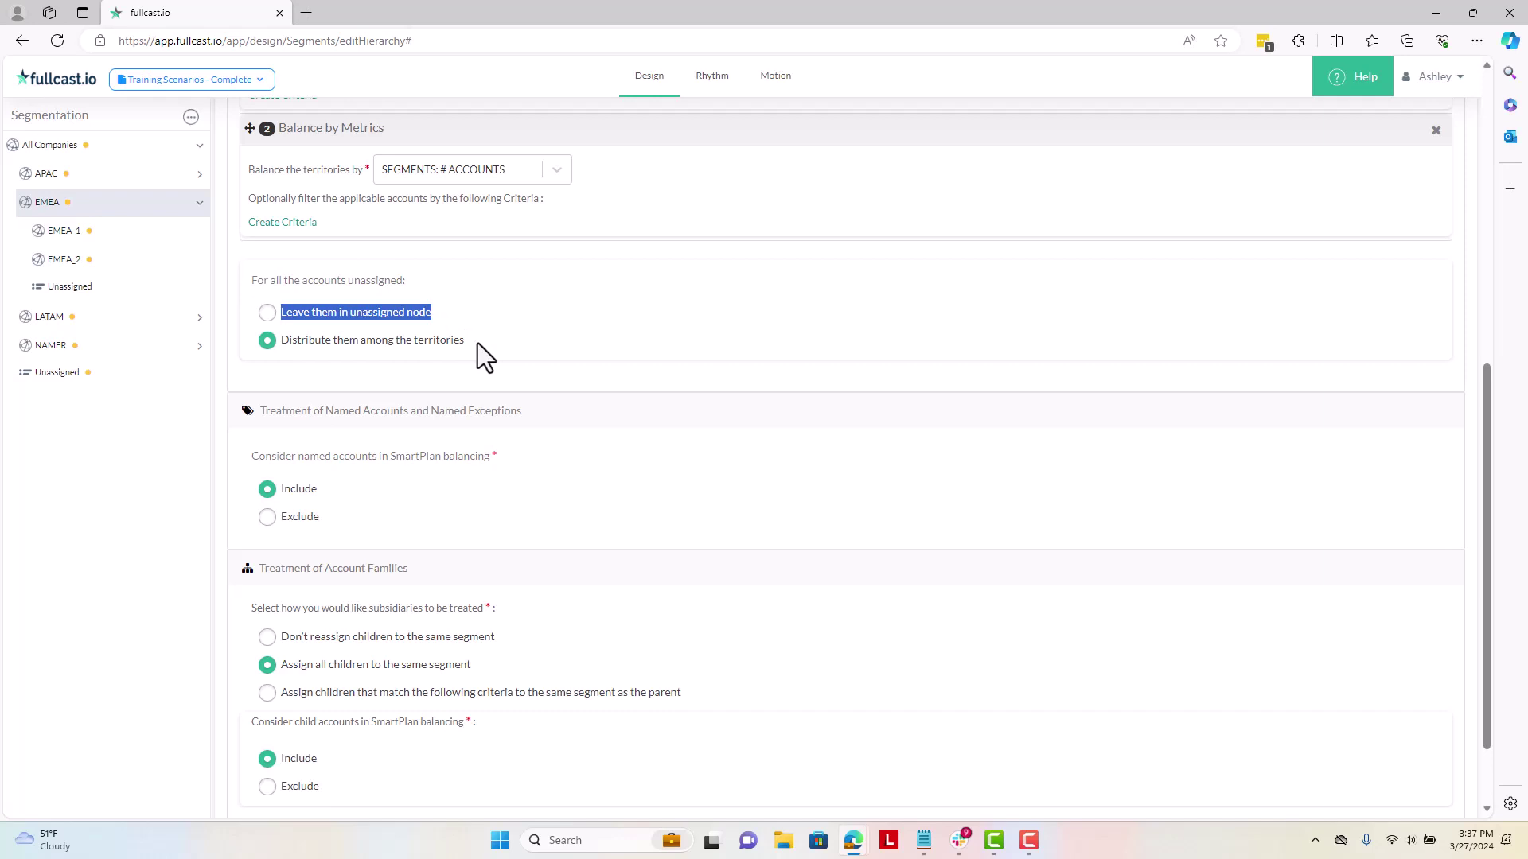
scroll(493, 370, down, 2)
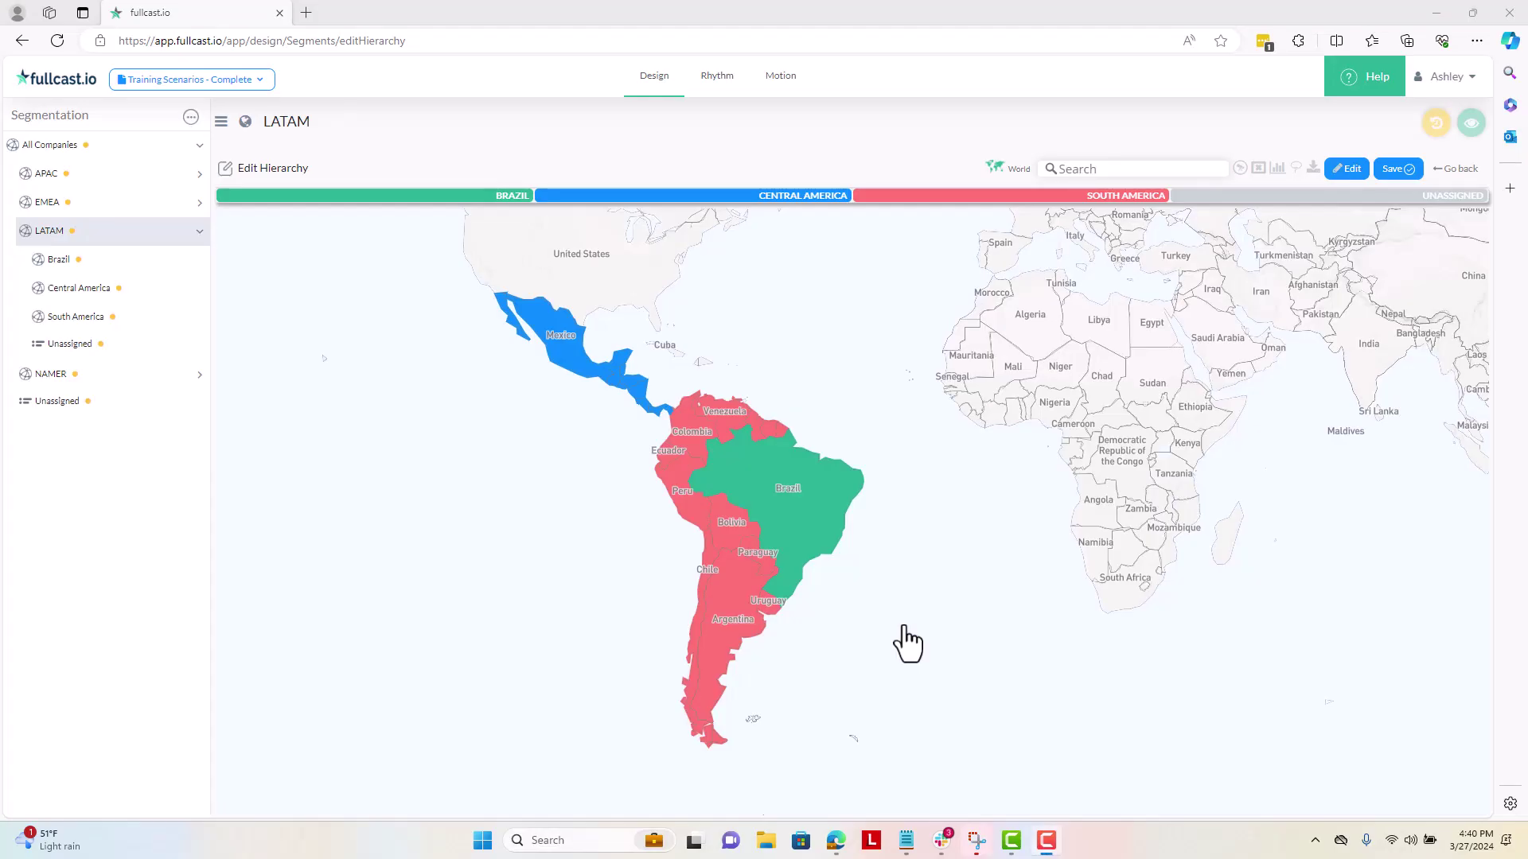
- Display dot markers for small countries on the LATAM map, select Bolivia and bring Venezuela and the Caribbean islands into close view
drag(905, 643, 918, 583)
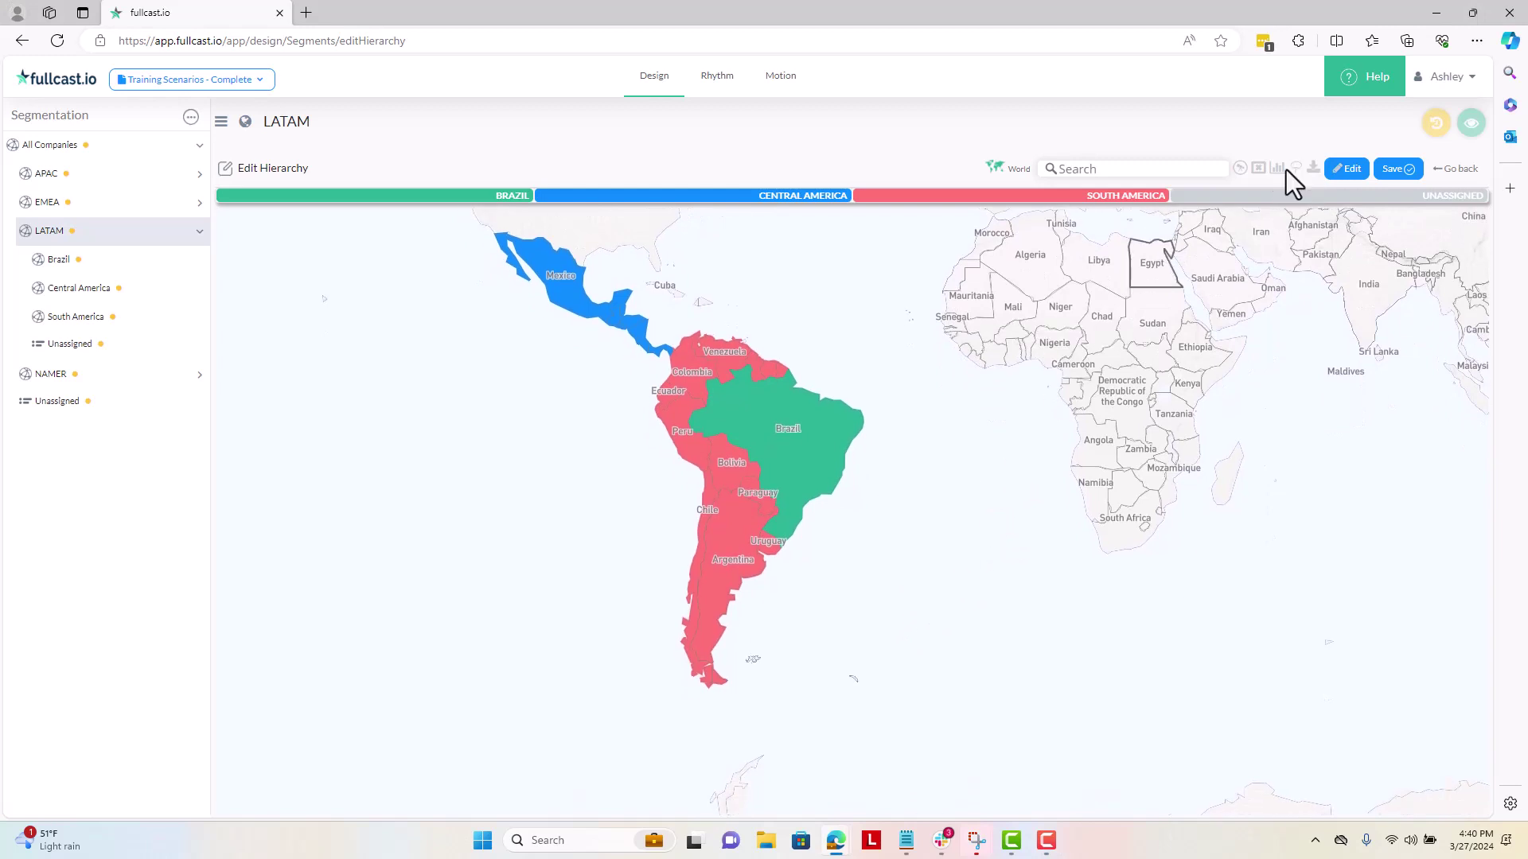
click(1260, 171)
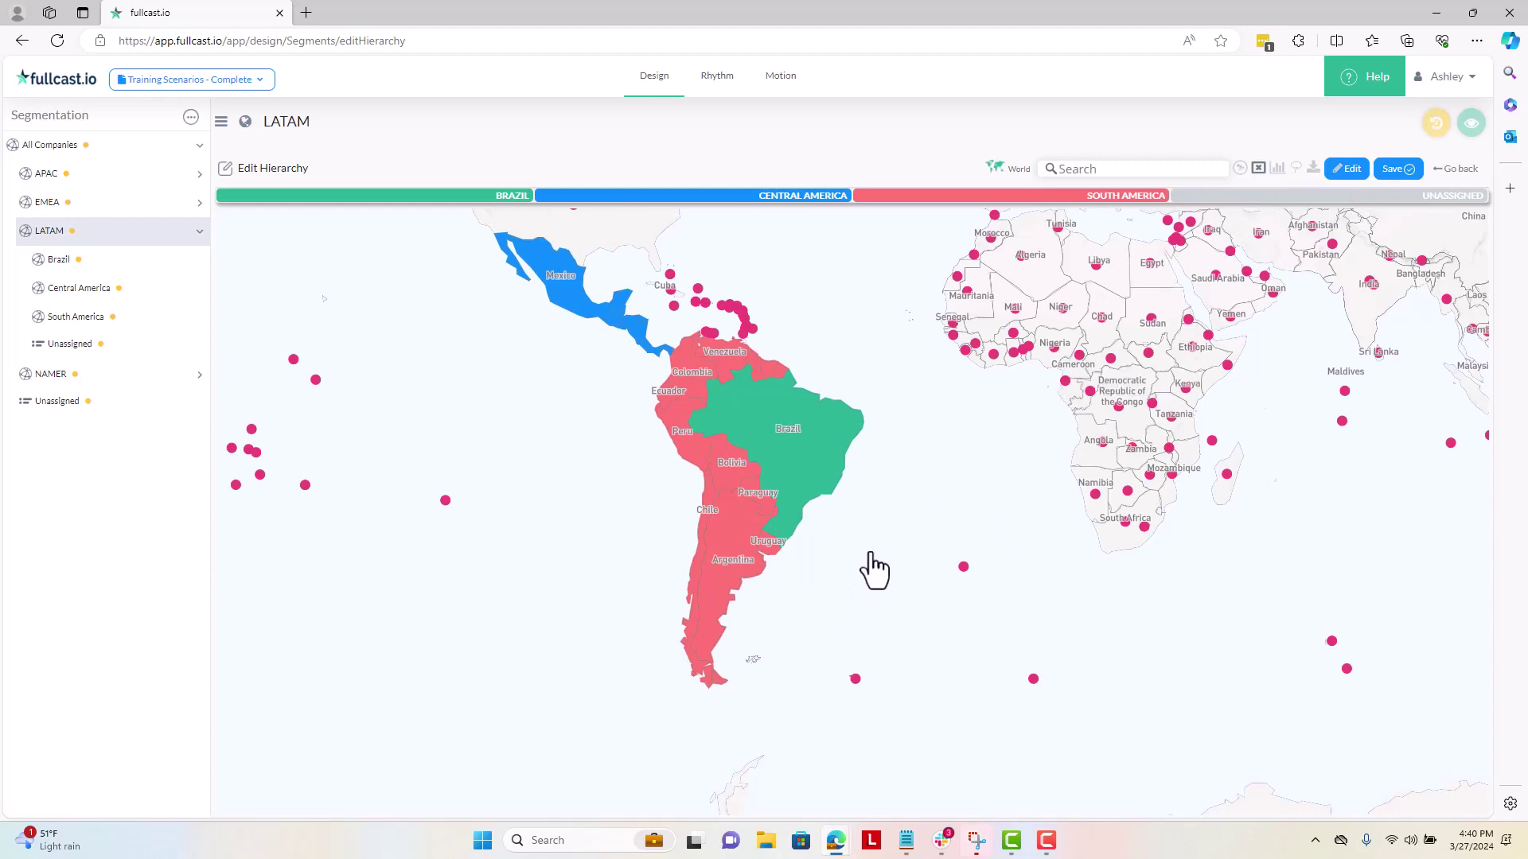
click(731, 475)
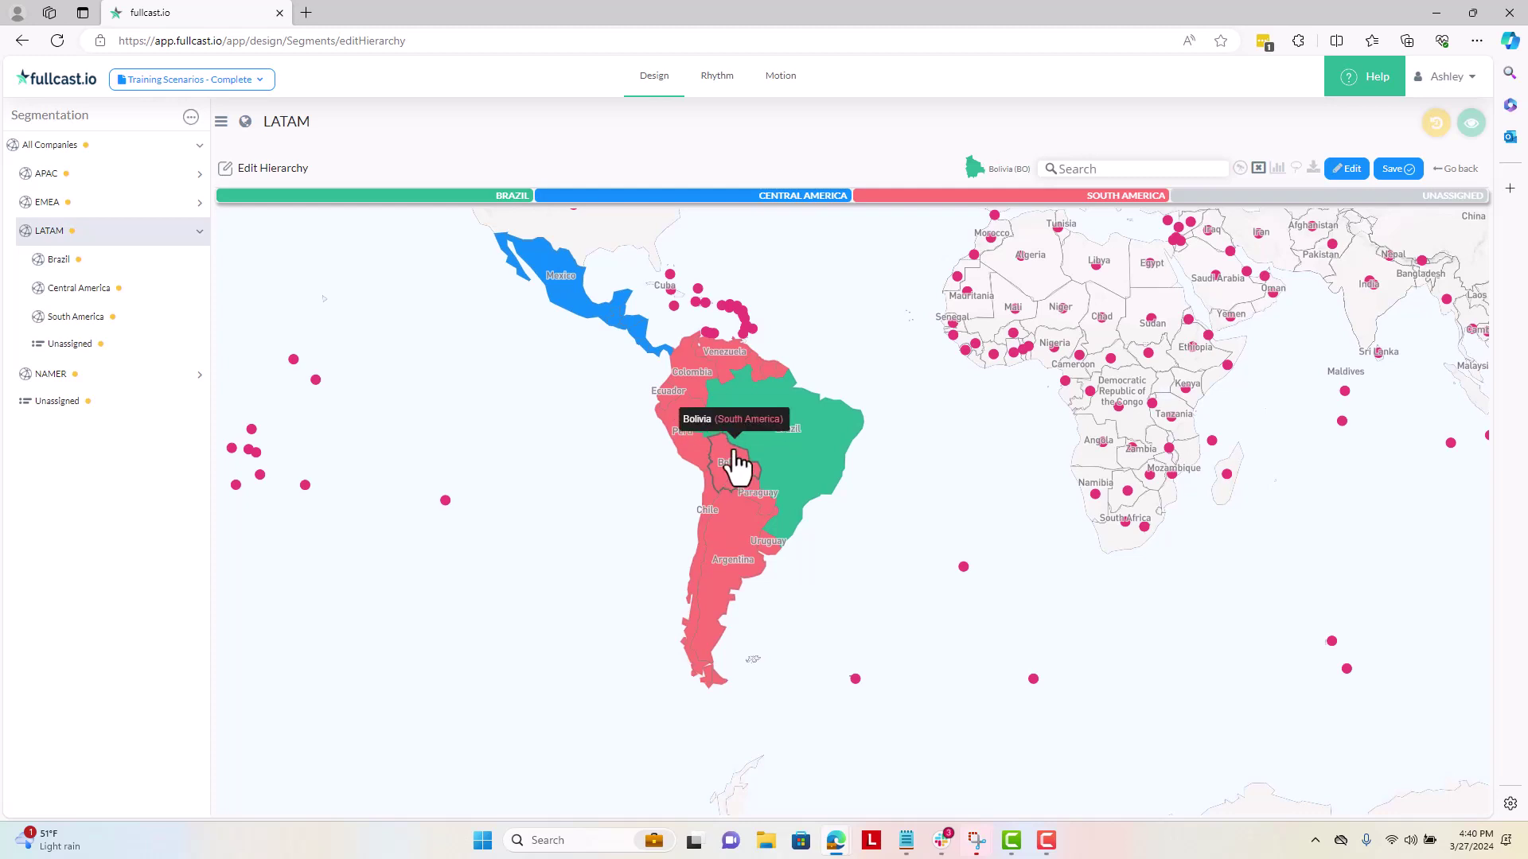
scroll(734, 476, up, 1)
scroll(740, 469, up, 1)
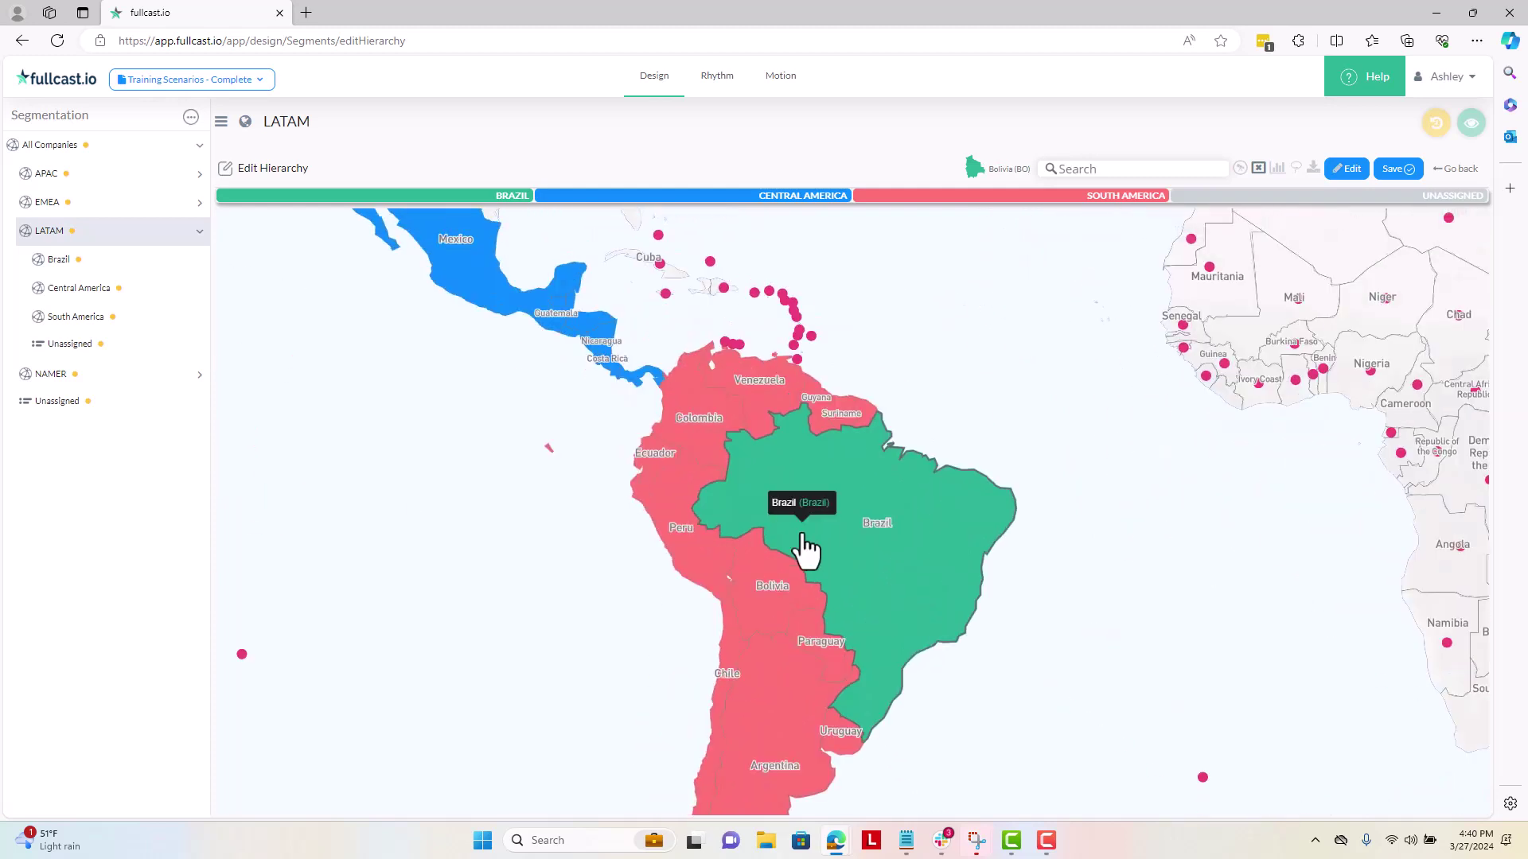
scroll(723, 478, up, 2)
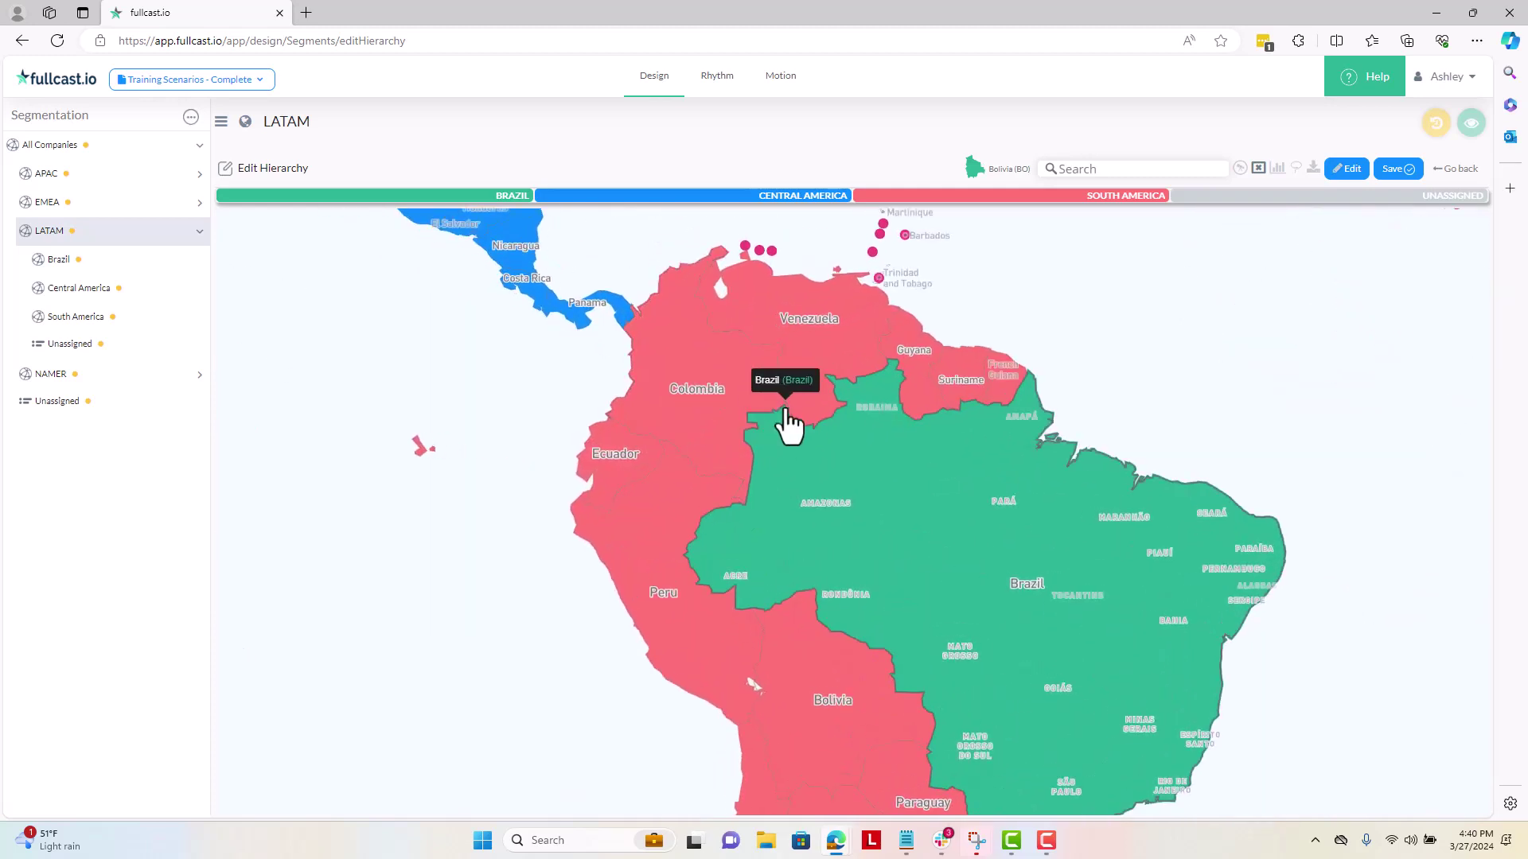
scroll(818, 518, up, 1)
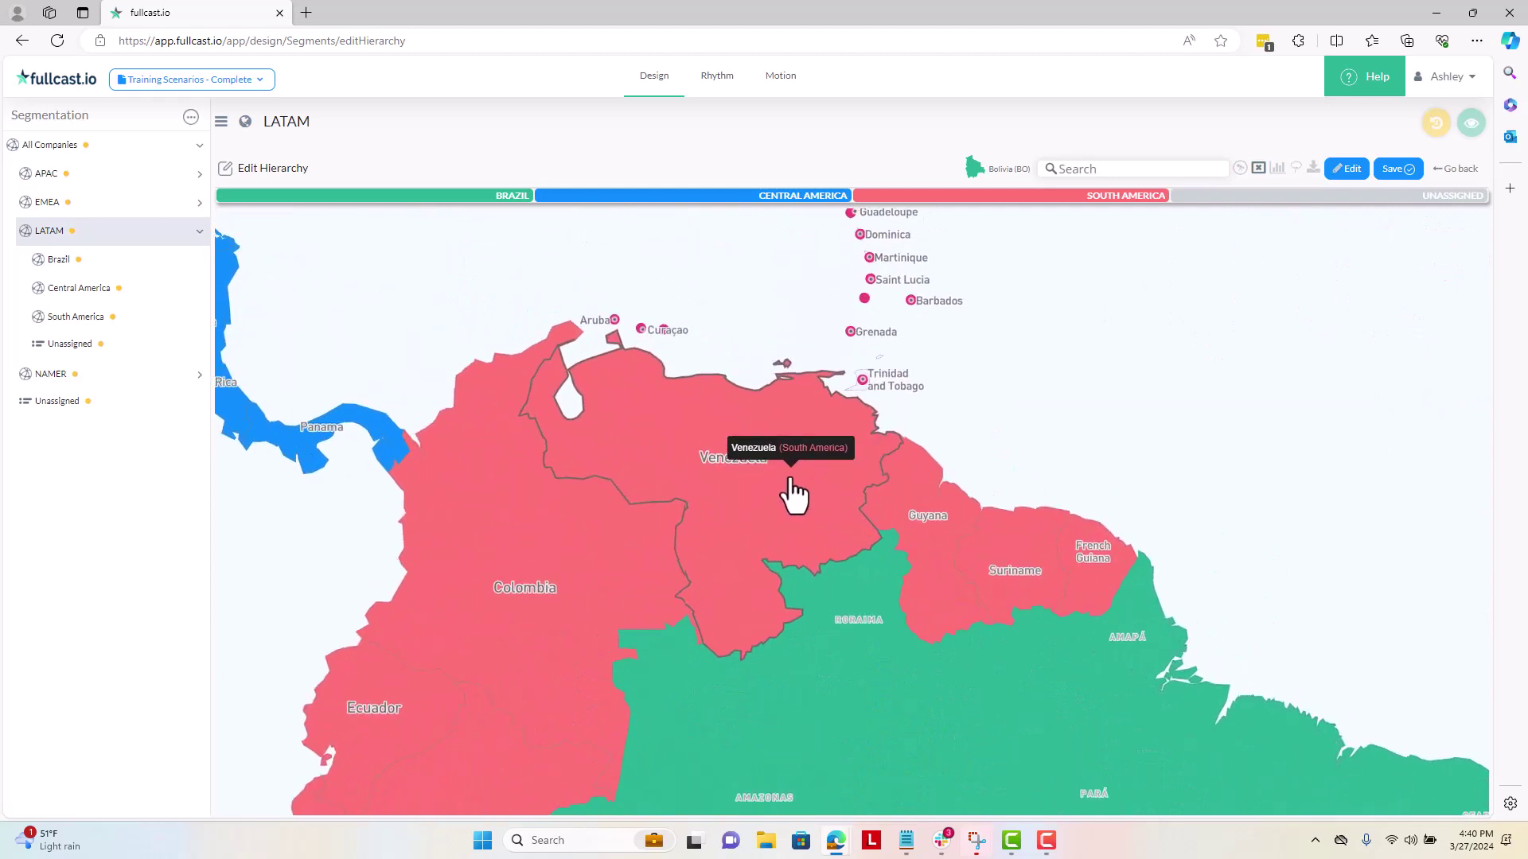
drag(795, 498, 805, 665)
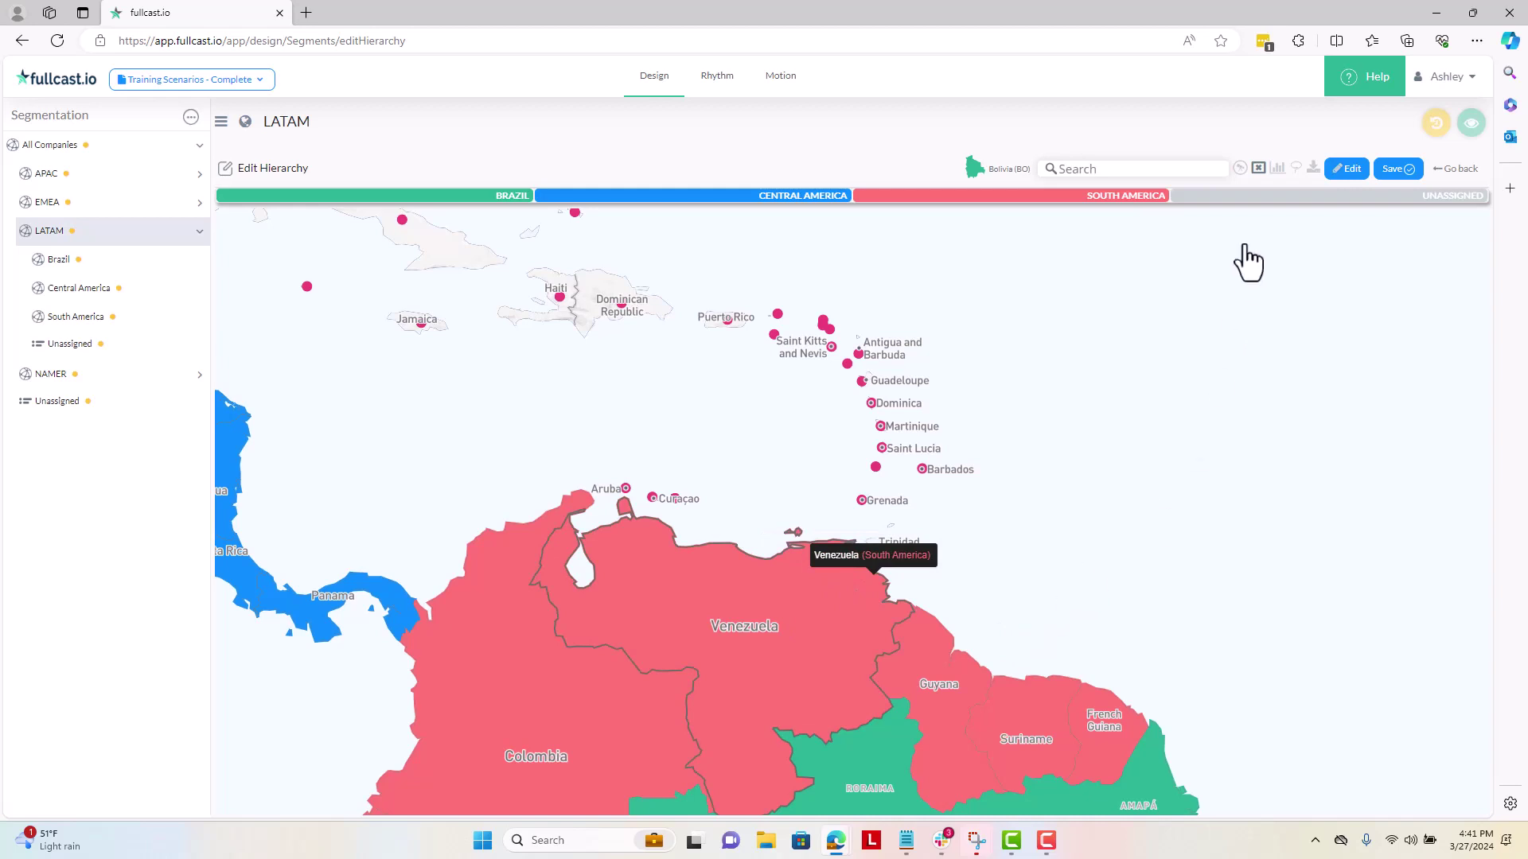
- Add the #Accounts metric to the LATAM map as its heatmap
click(1277, 170)
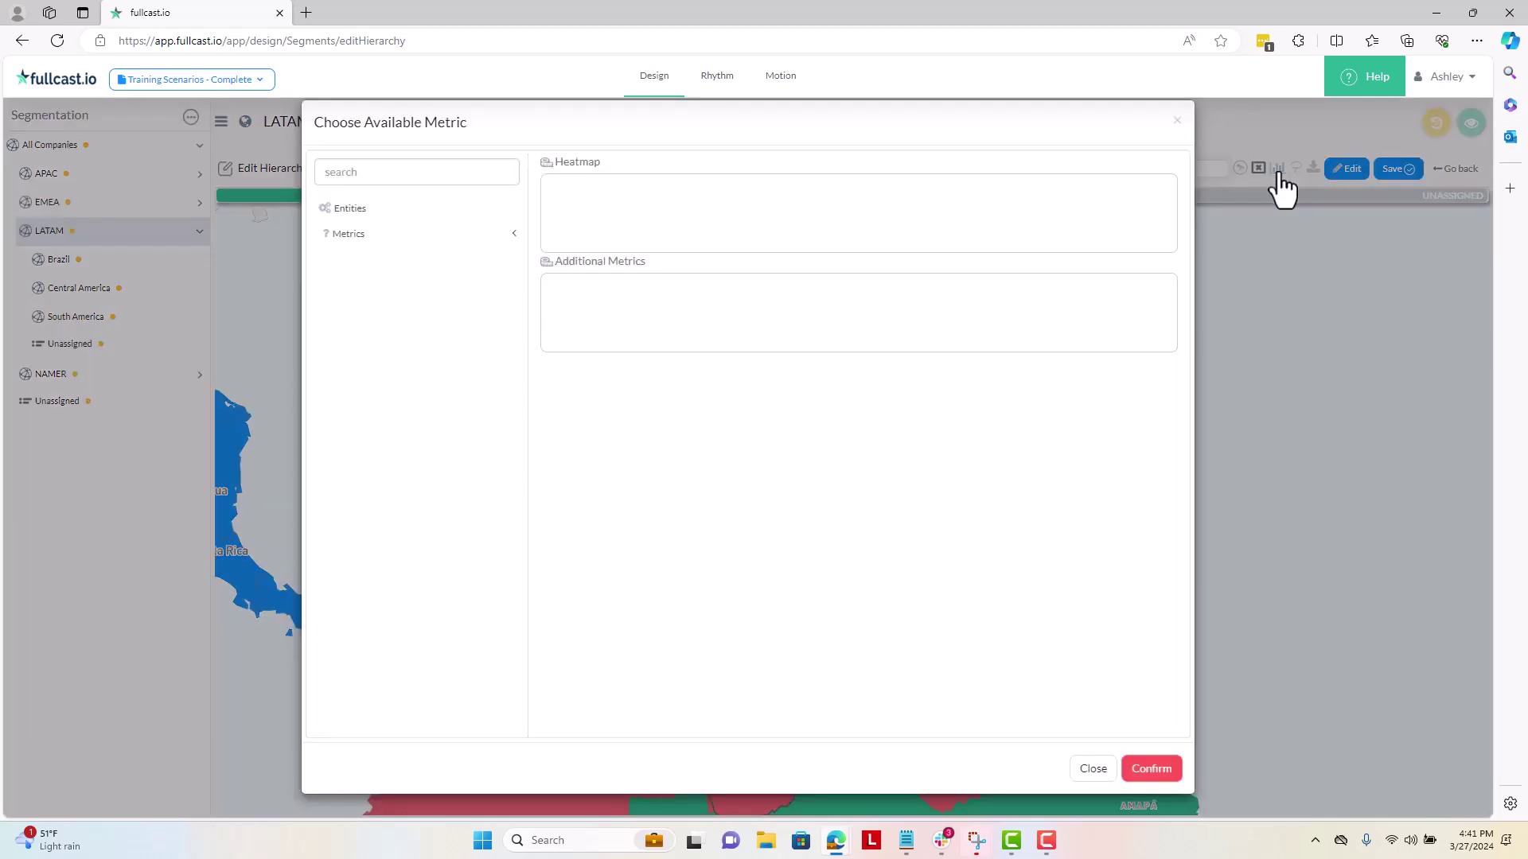
click(407, 233)
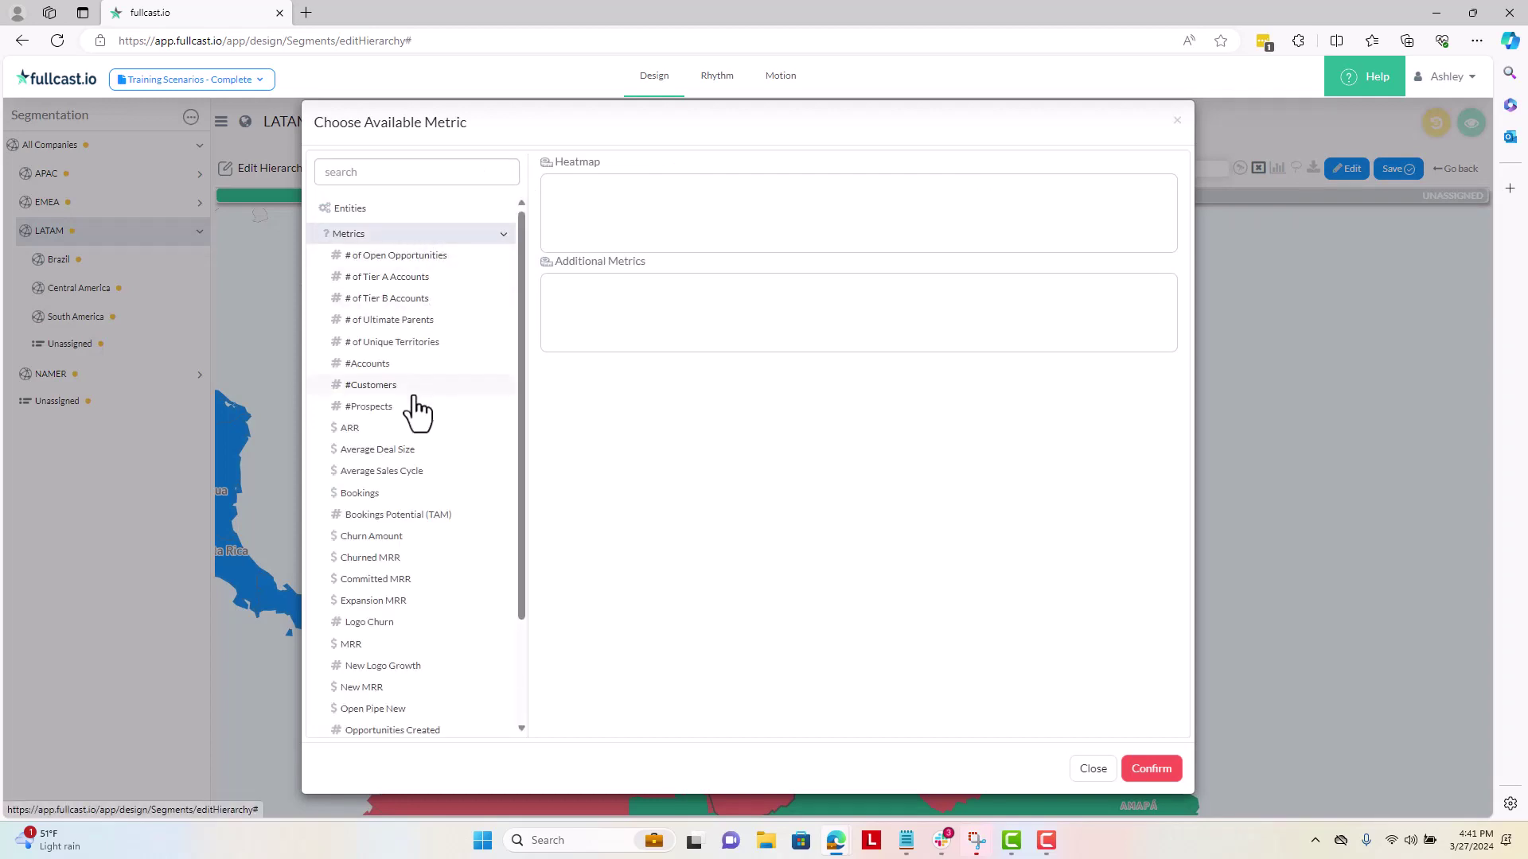
drag(405, 363, 675, 236)
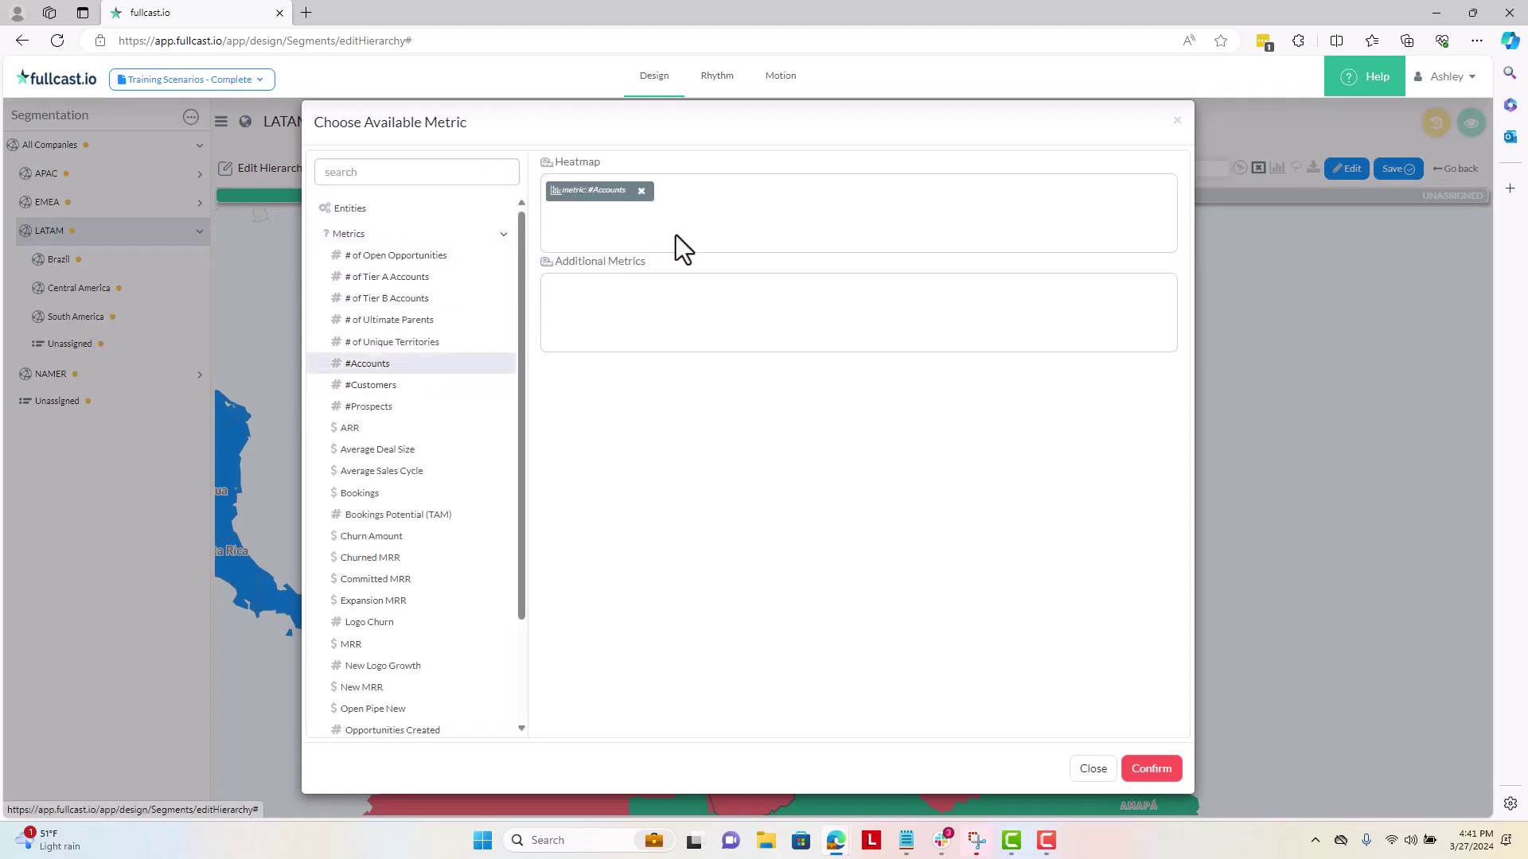
click(1152, 769)
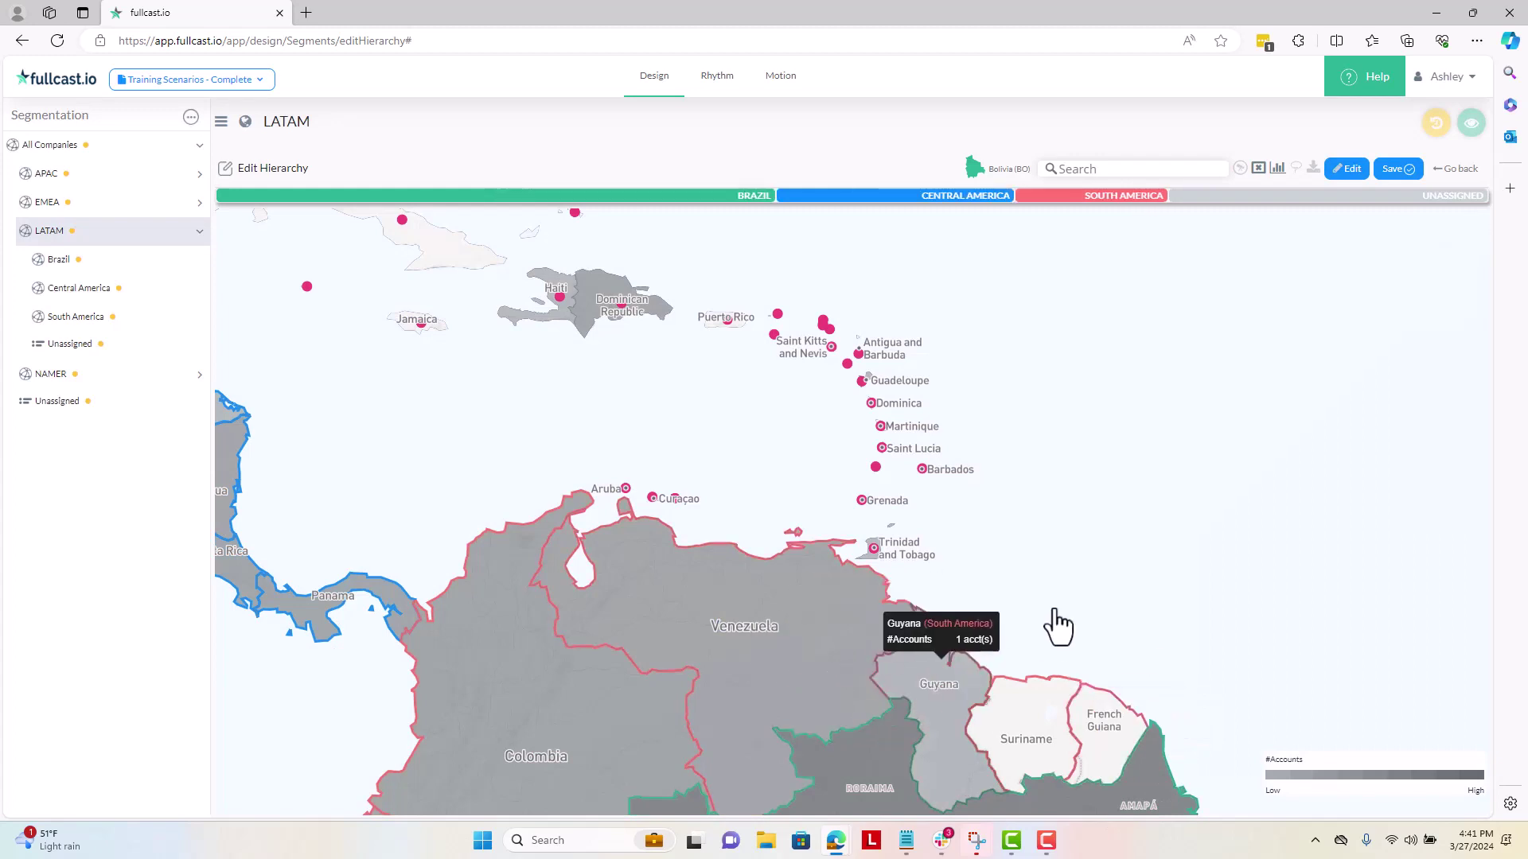